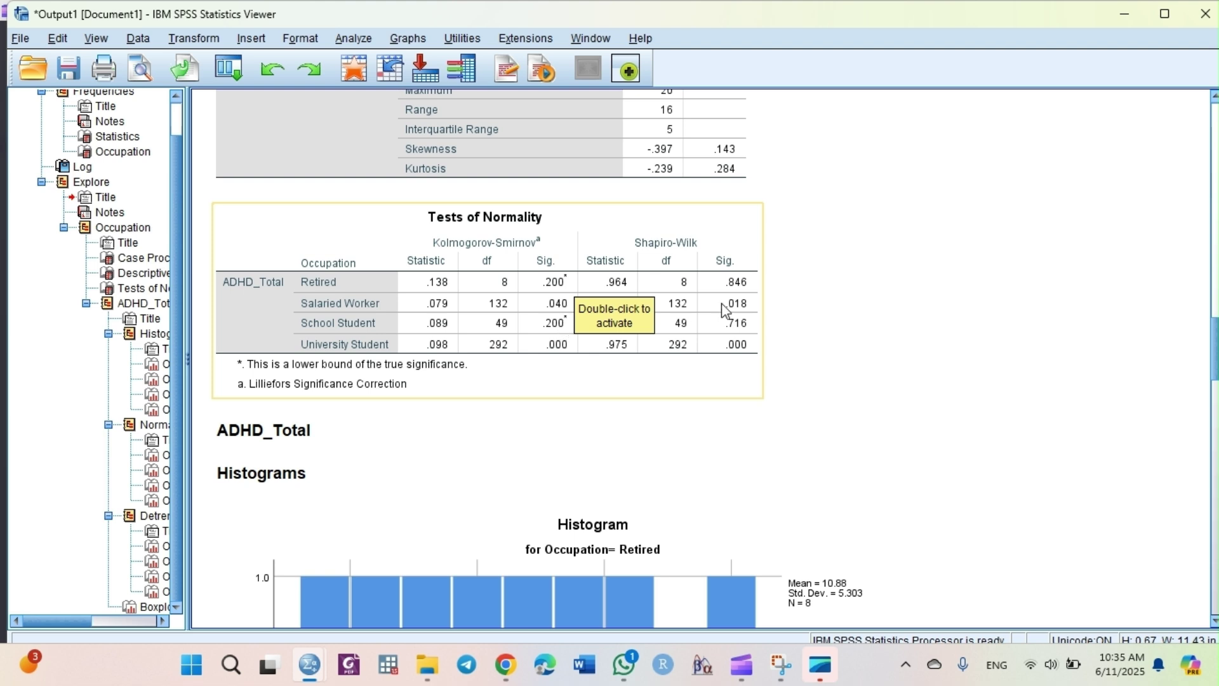
Step: Examine the normality tests, histograms and normal Q-Q plots of ADHD_Total for the occupation groups
double_click(543, 291)
scroll(717, 353, down, 2)
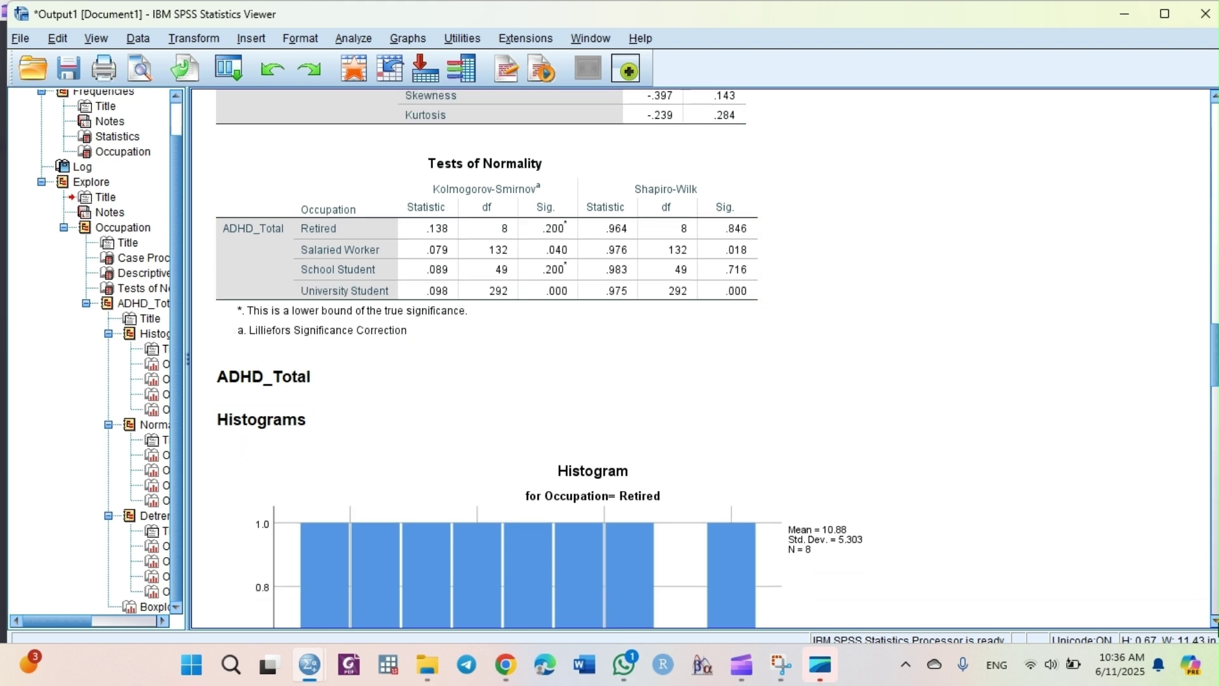
scroll(717, 353, down, 20)
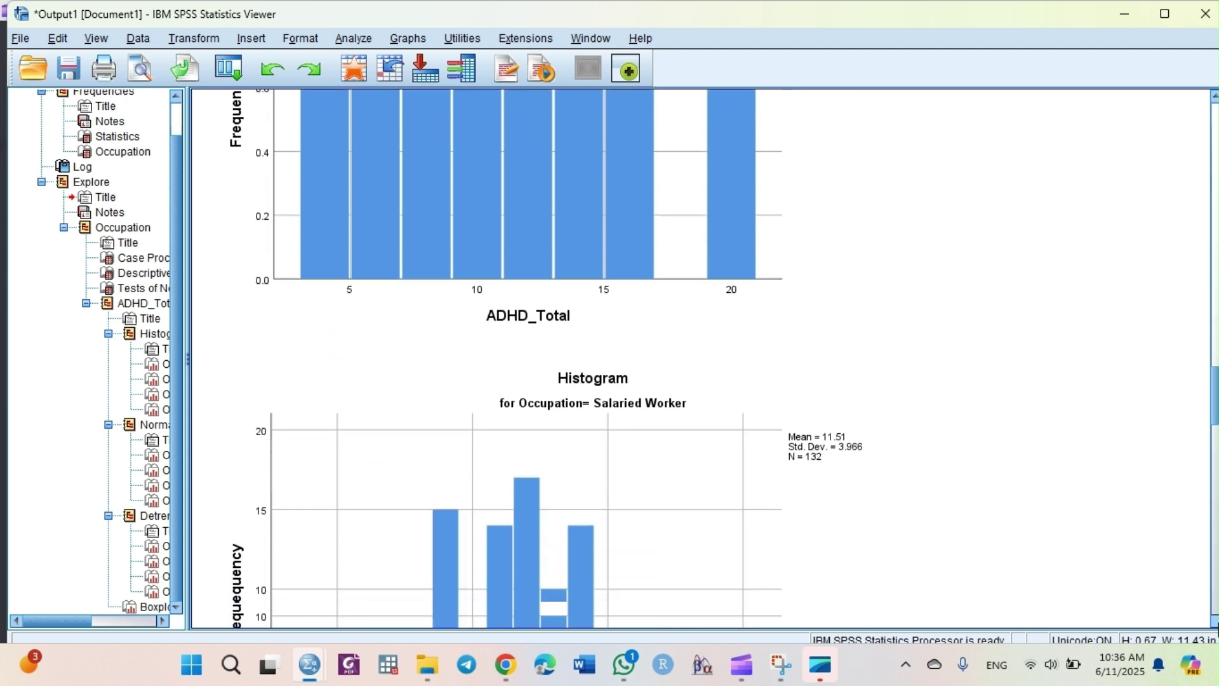
scroll(717, 354, down, 7)
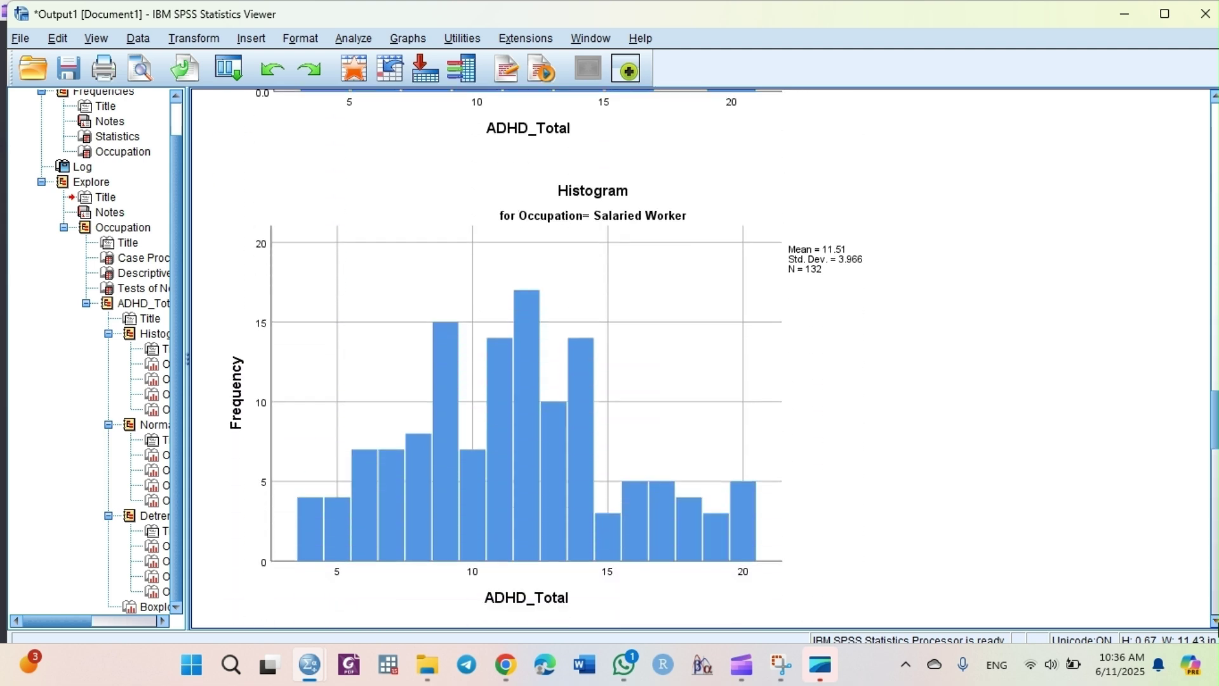
scroll(717, 353, down, 1)
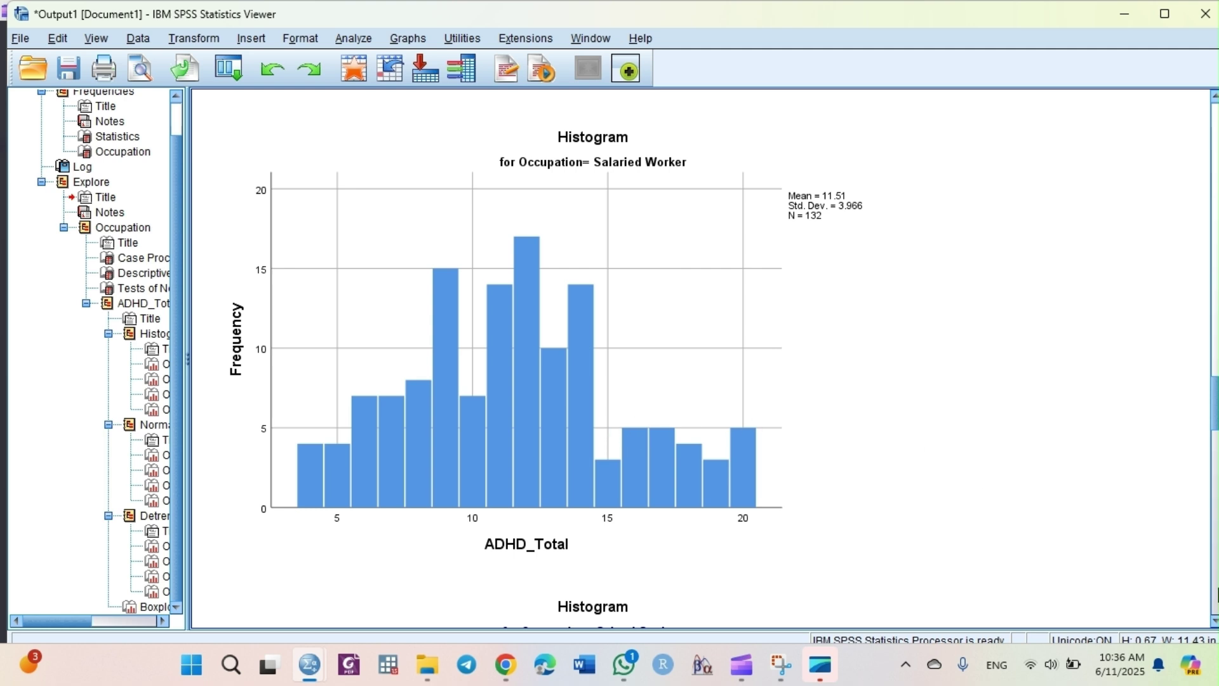
click(1215, 621)
drag(1214, 621, 1214, 621)
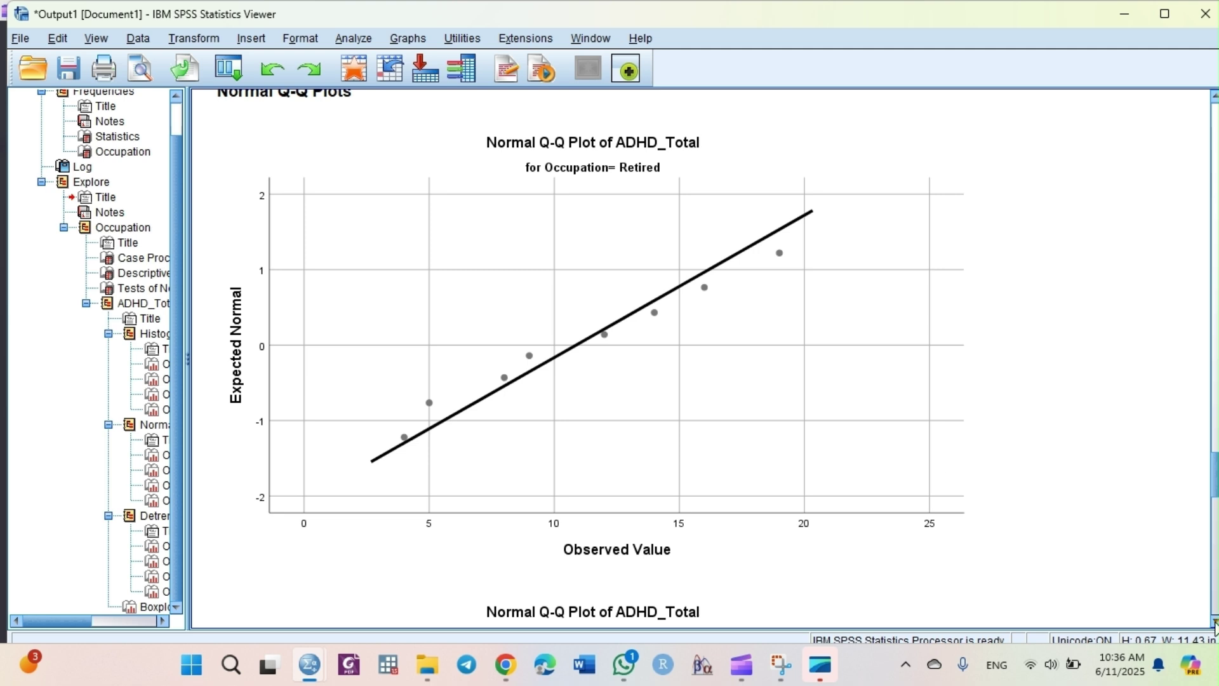
click(1214, 622)
drag(1215, 622, 1214, 622)
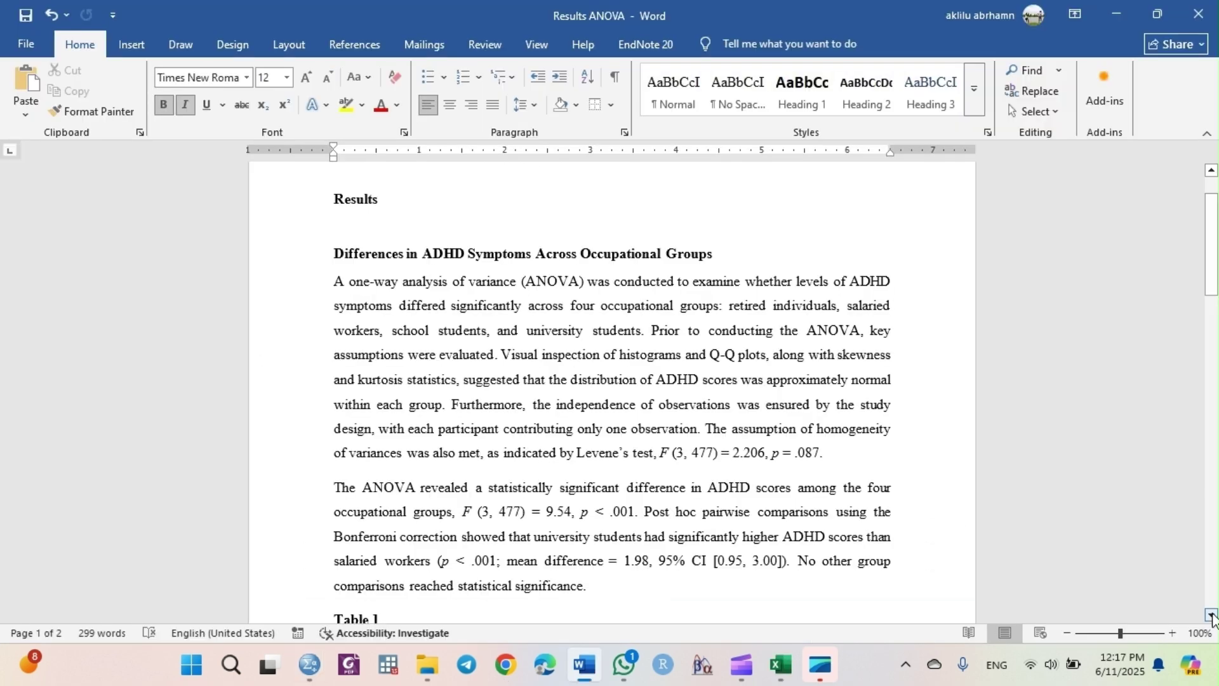
click(1213, 619)
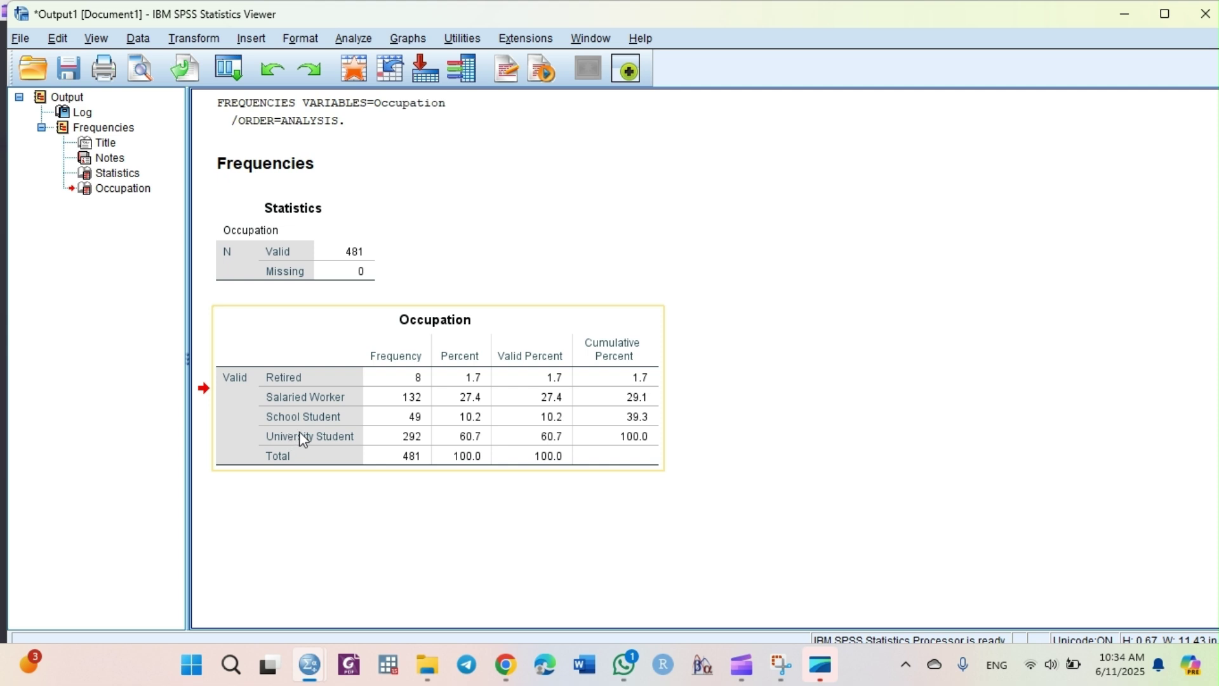
Step: Reset the Explore analysis to its defaults and assign ADHD_Total as the dependent variable
click(354, 43)
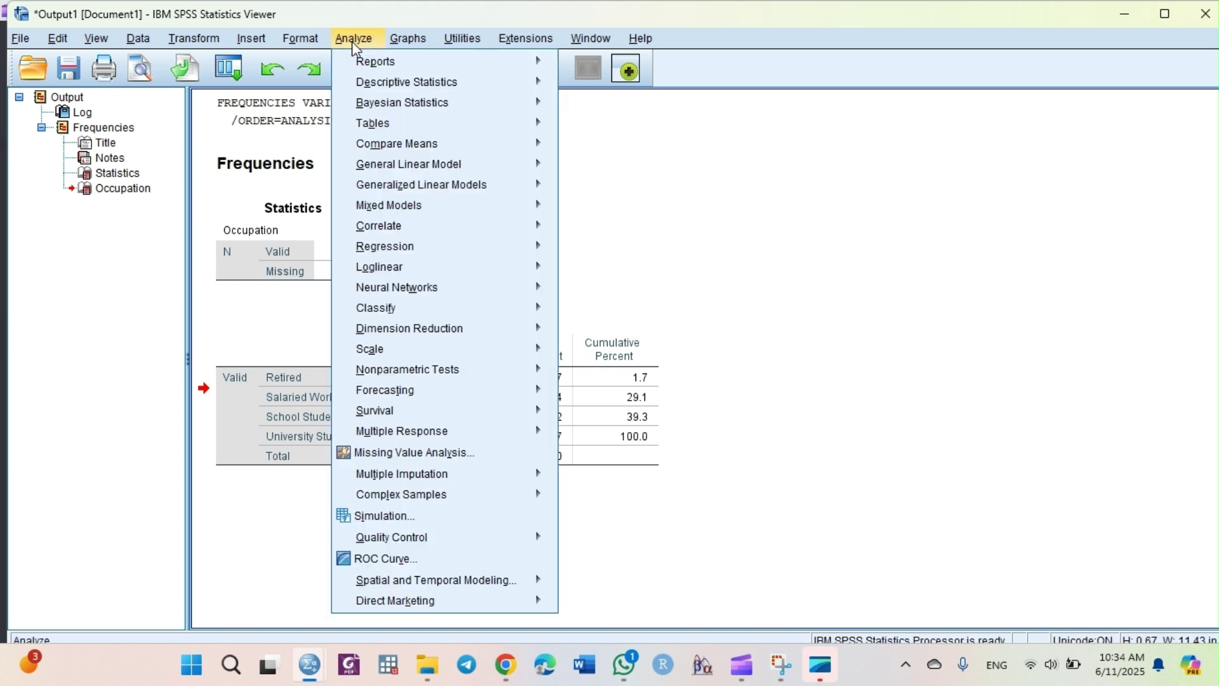
mouse_move(517, 90)
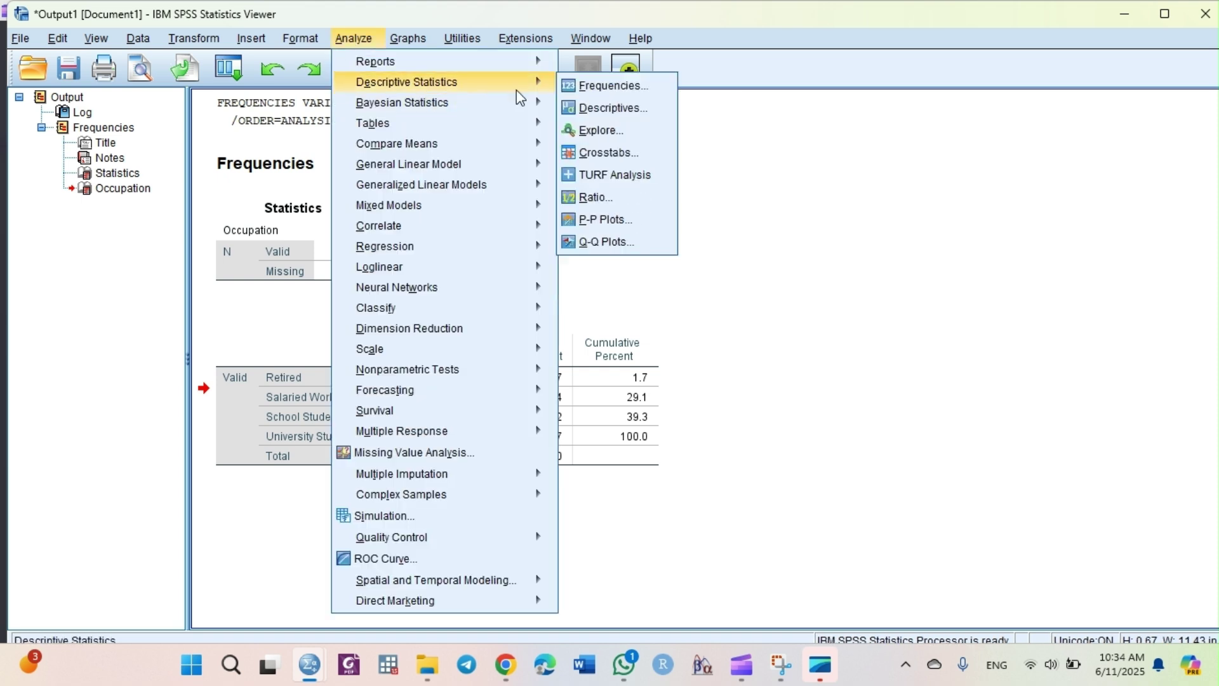
click(615, 136)
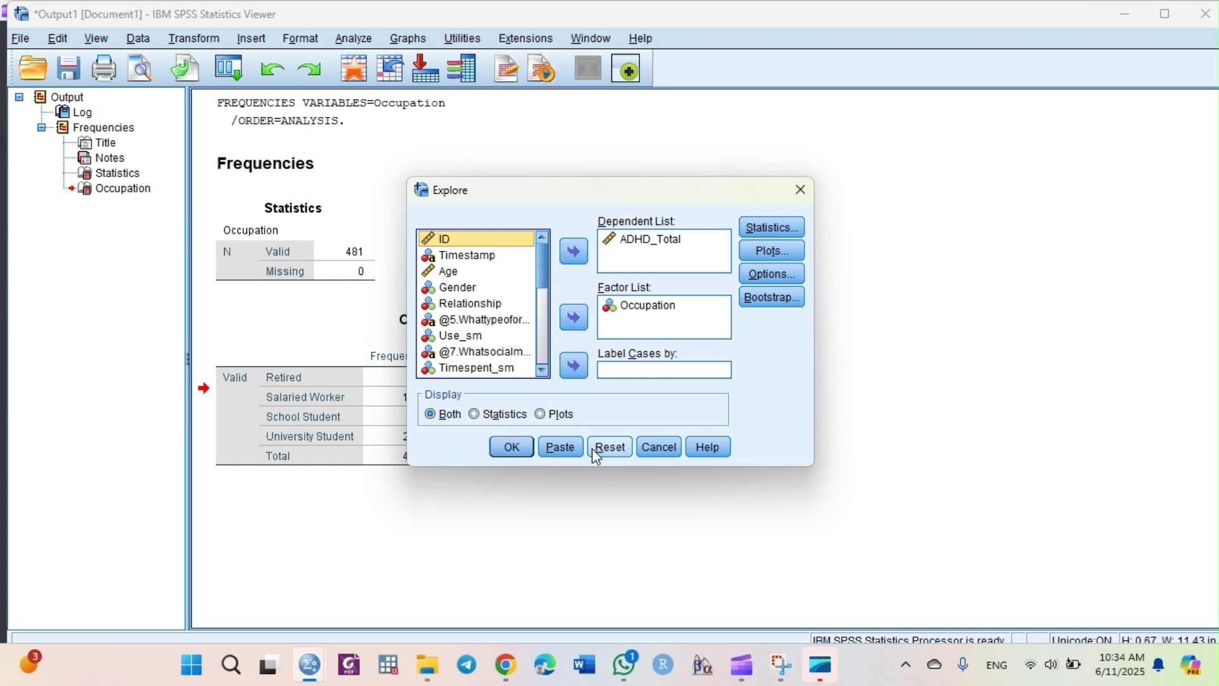
click(610, 448)
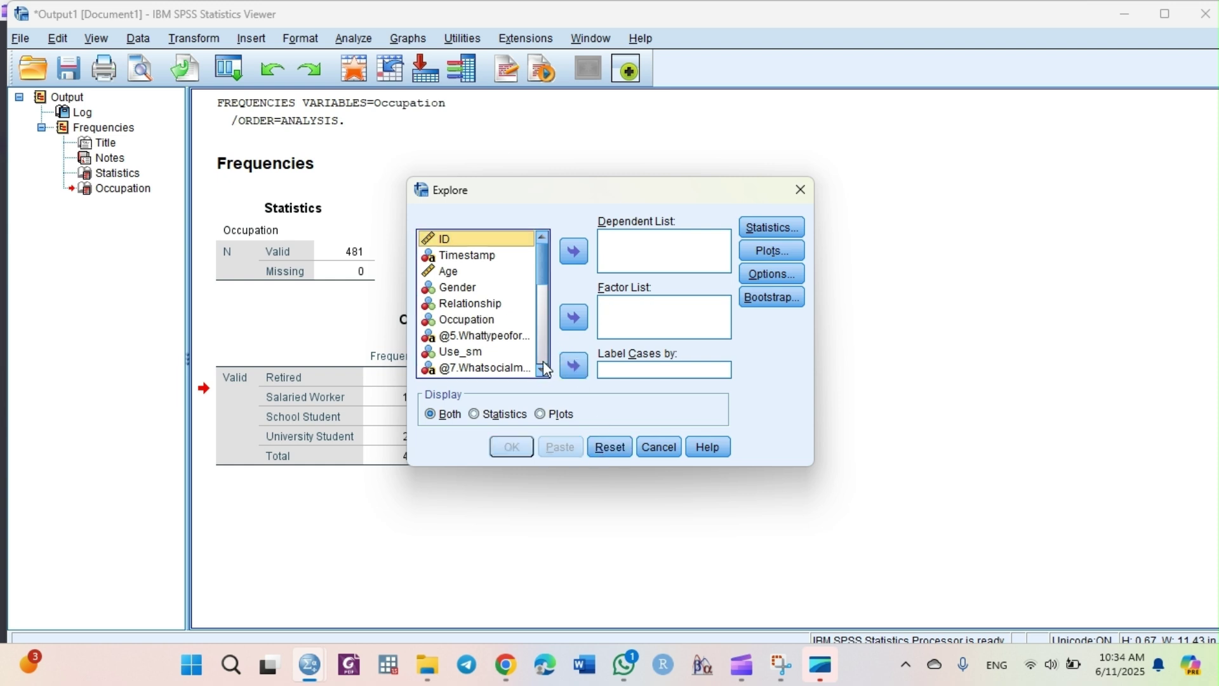
scroll(543, 360, down, 10)
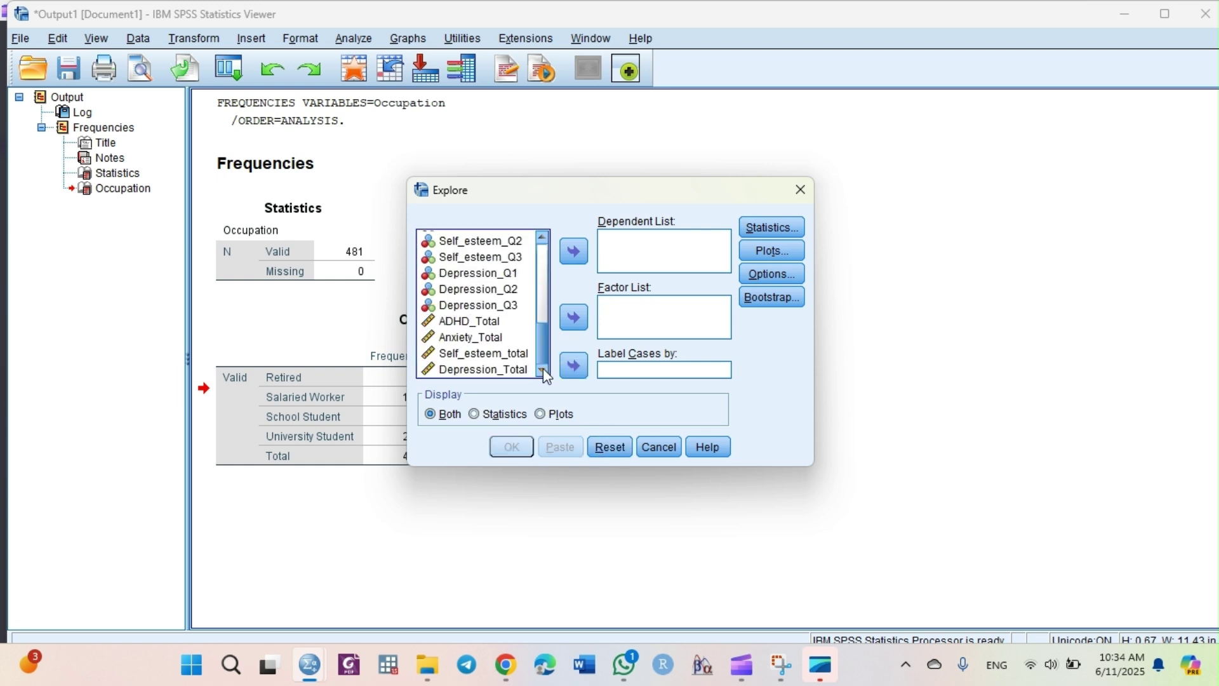
click(487, 321)
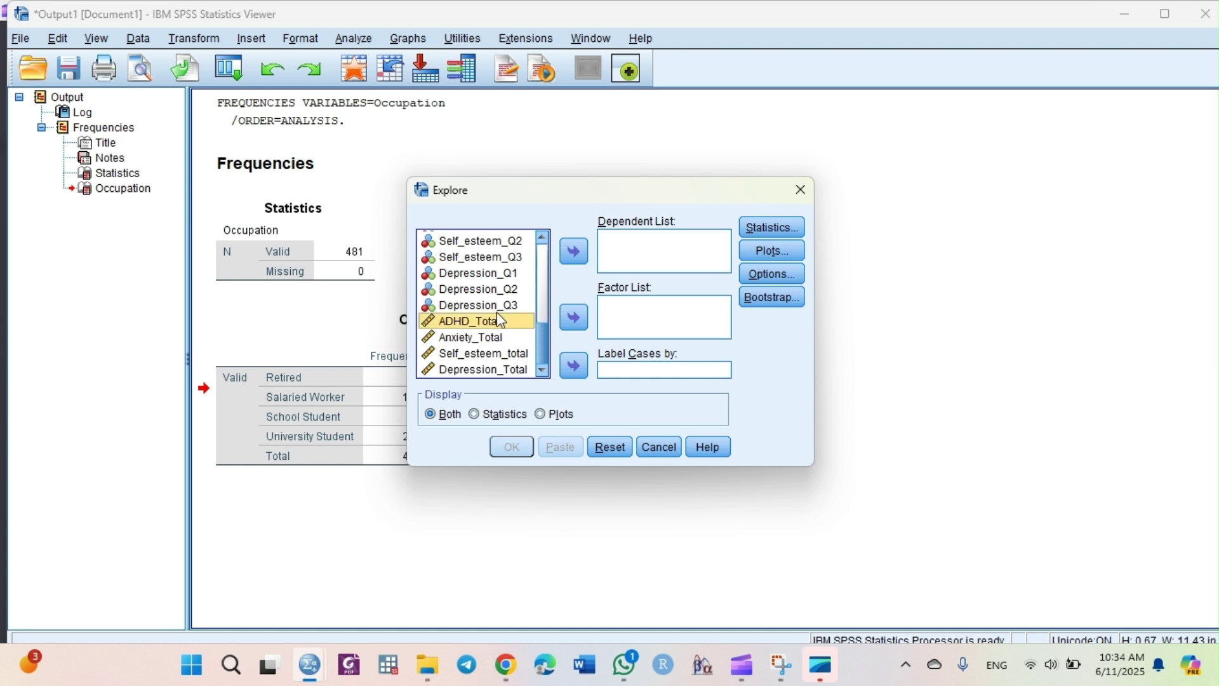
click(581, 247)
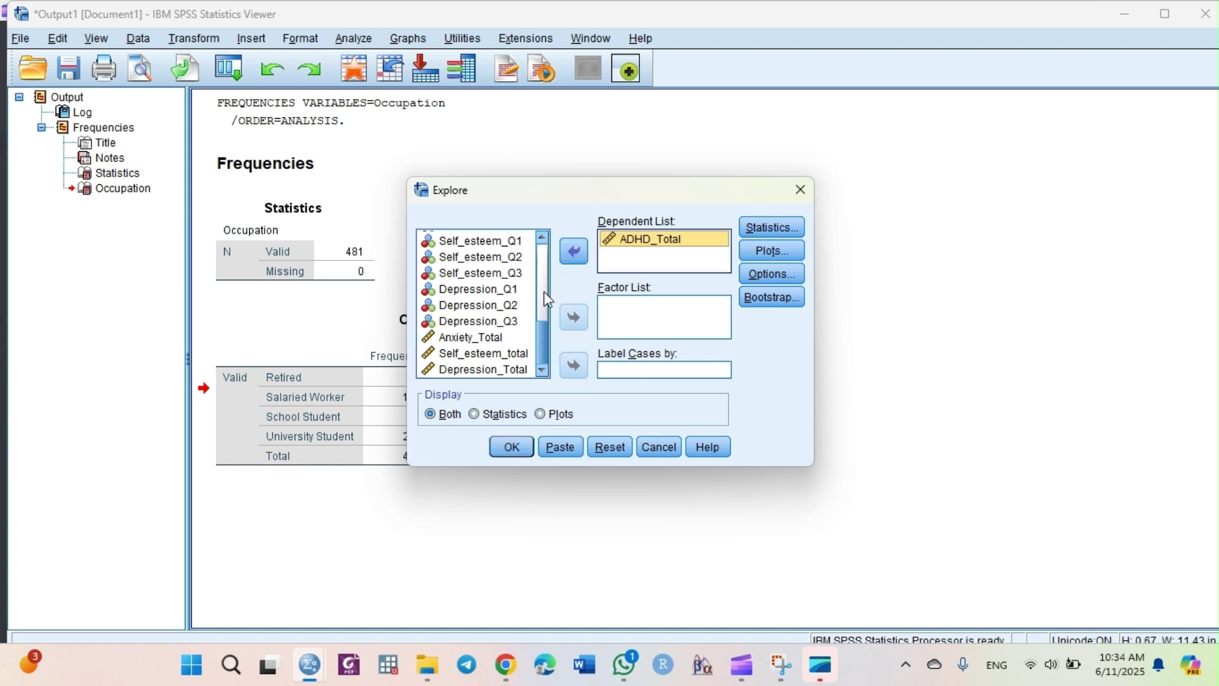
Step: Assign Occupation as the factor of the Explore analysis
scroll(543, 267, up, 10)
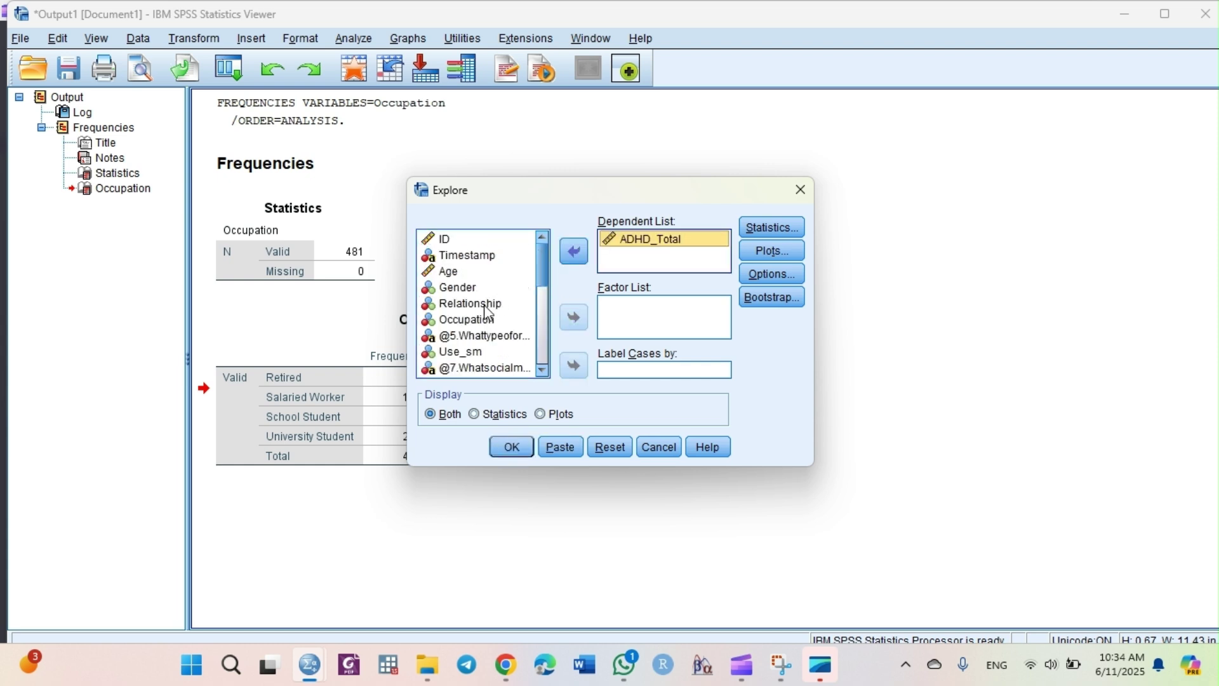
click(480, 325)
click(478, 321)
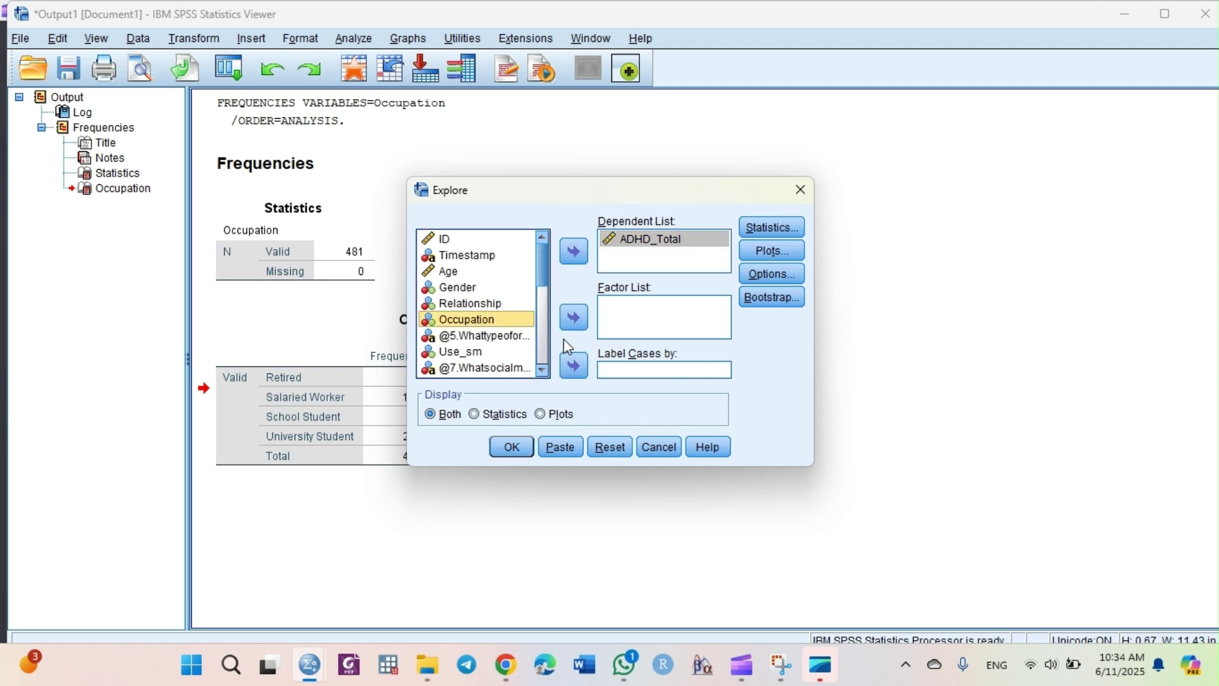
click(574, 317)
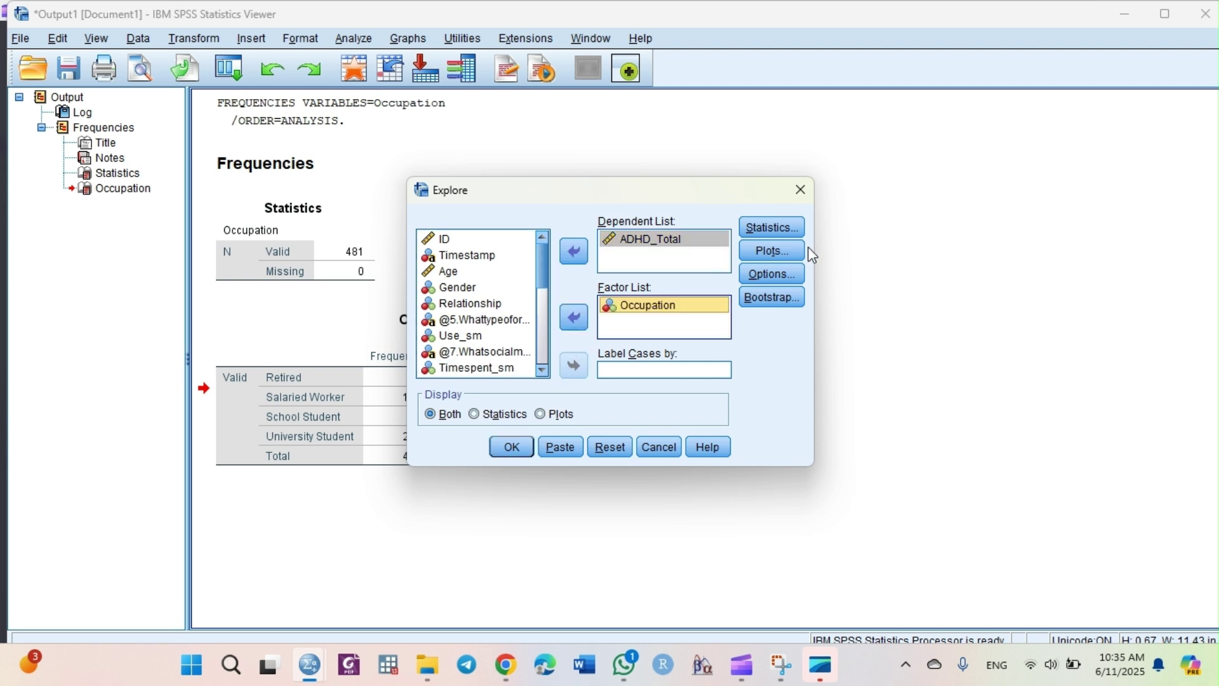
Step: Enable histograms and normality plots with tests, turn off stem-and-leaf plots, and run the Explore analysis
click(785, 252)
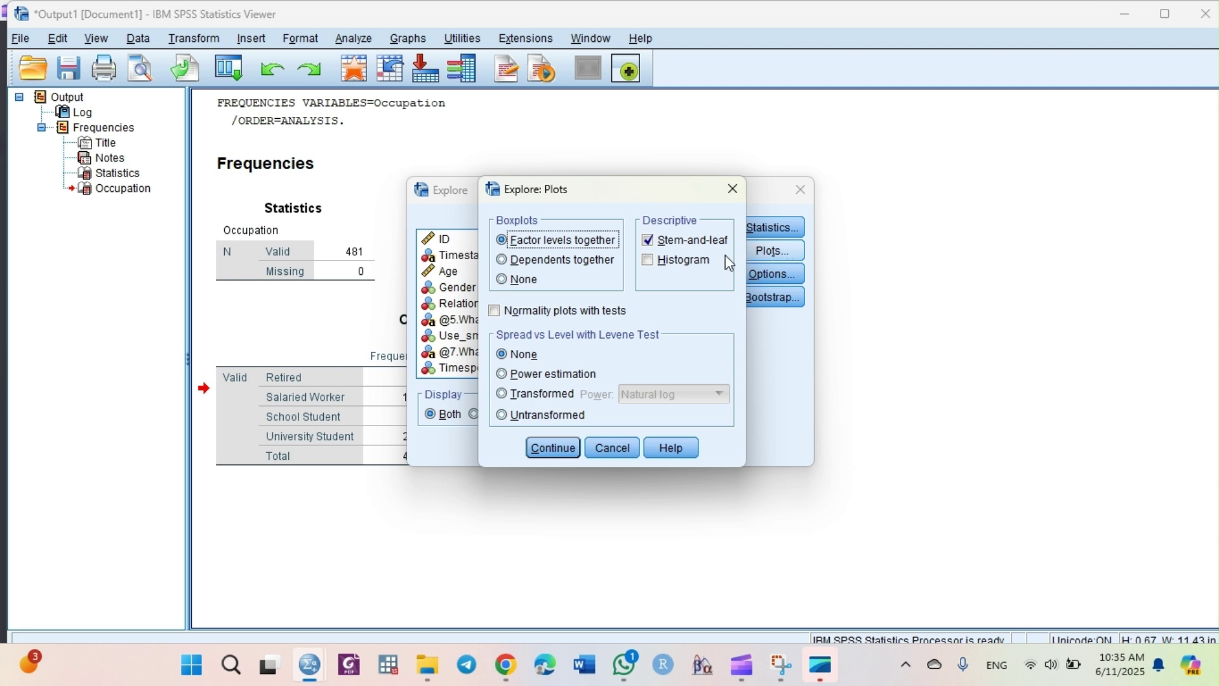
click(697, 269)
click(579, 315)
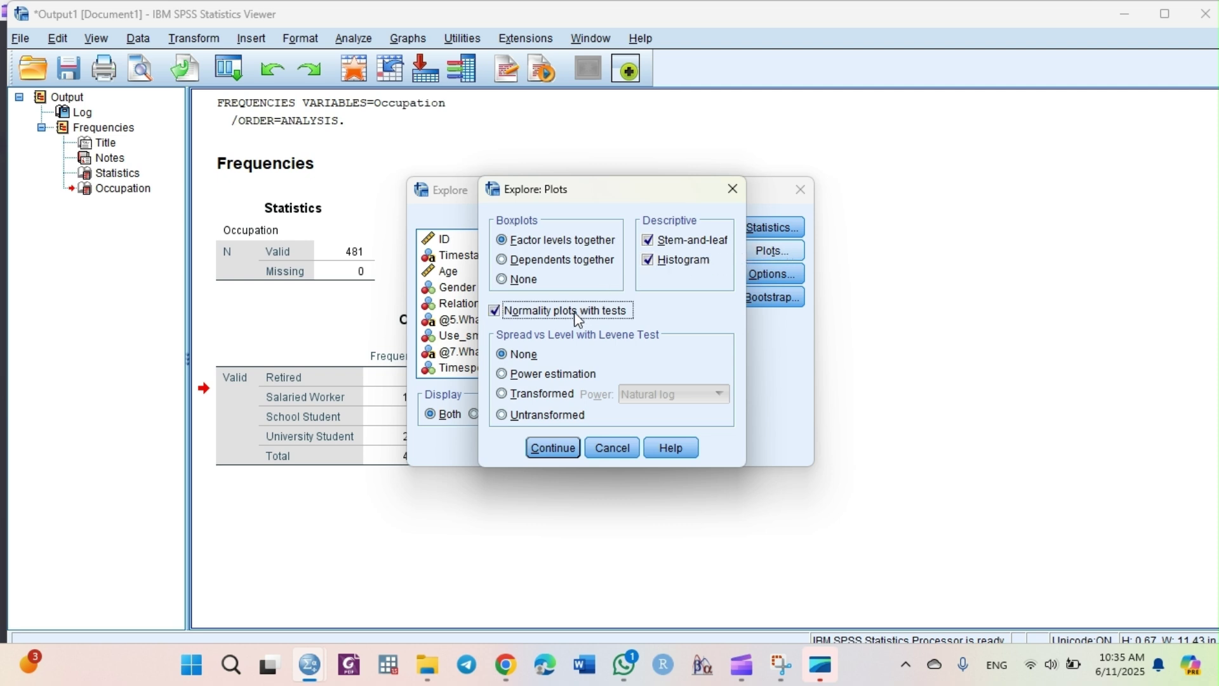
click(688, 247)
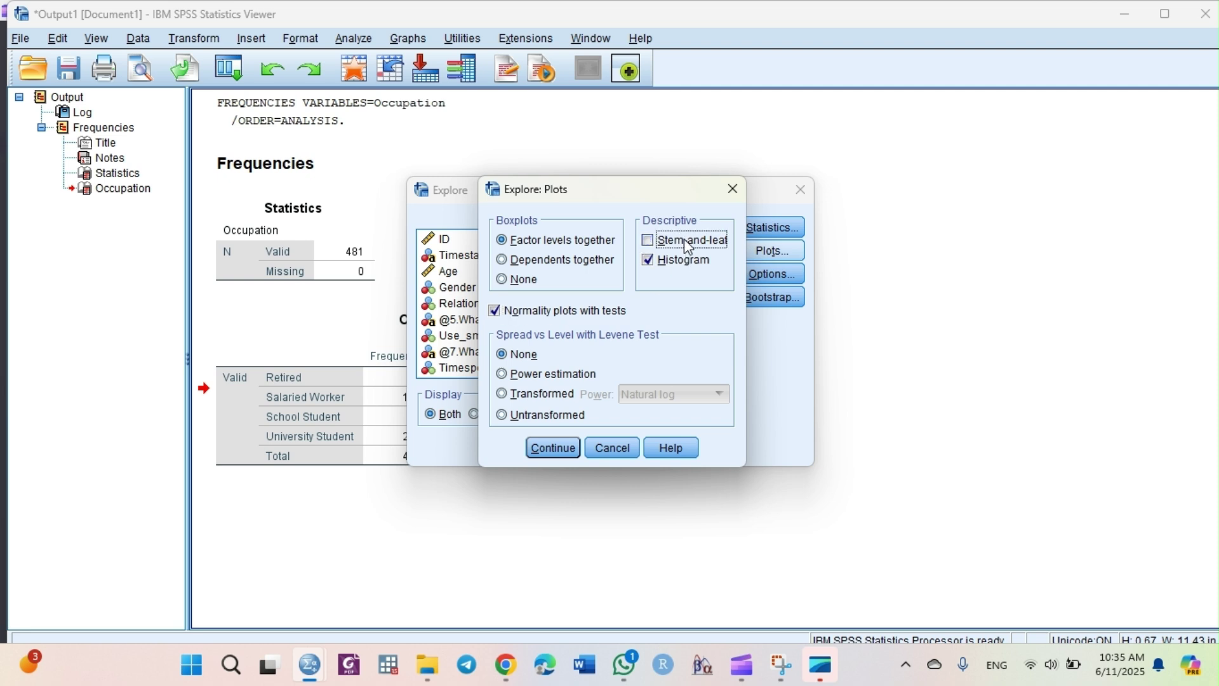
click(554, 448)
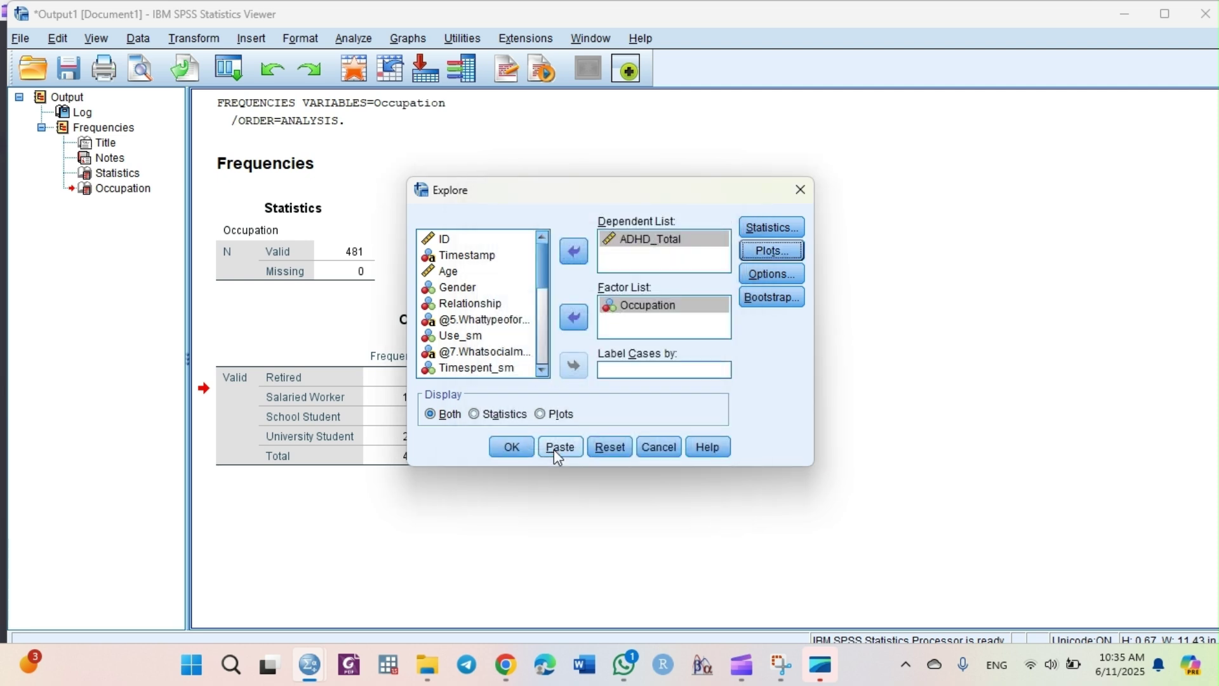
click(516, 448)
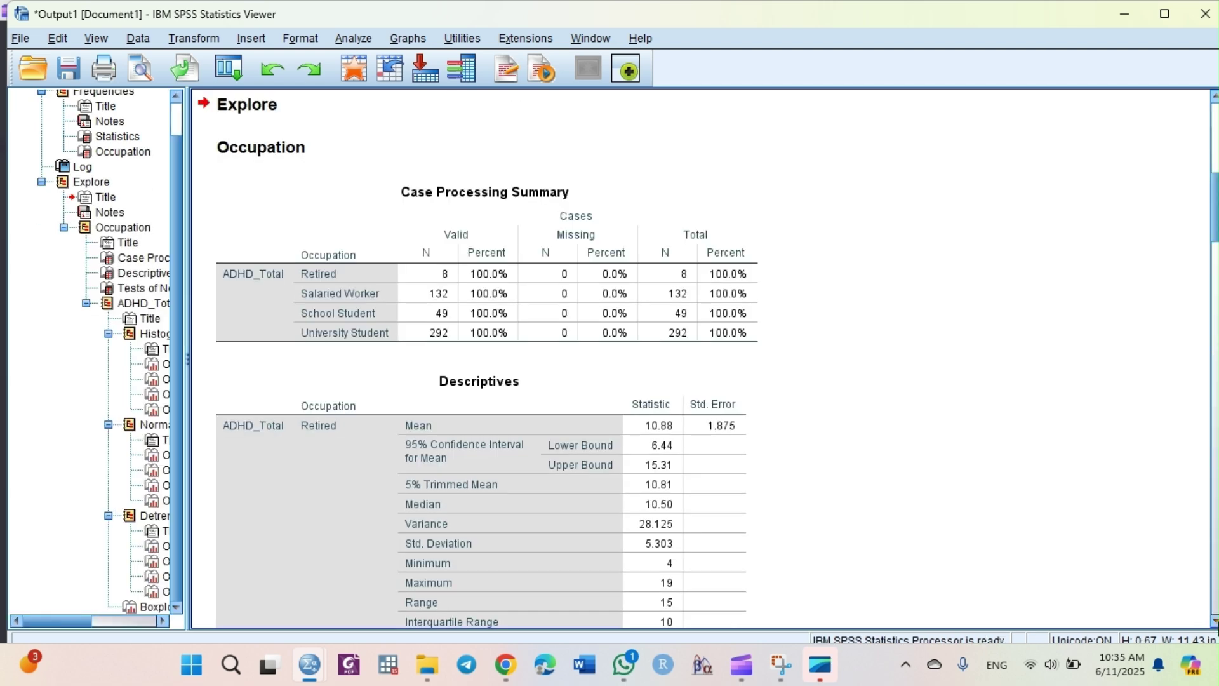
Step: Examine the ADHD_Total descriptives for each occupation, including skewness and kurtosis, and continue to the Tests of Normality table
scroll(1216, 628, down, 6)
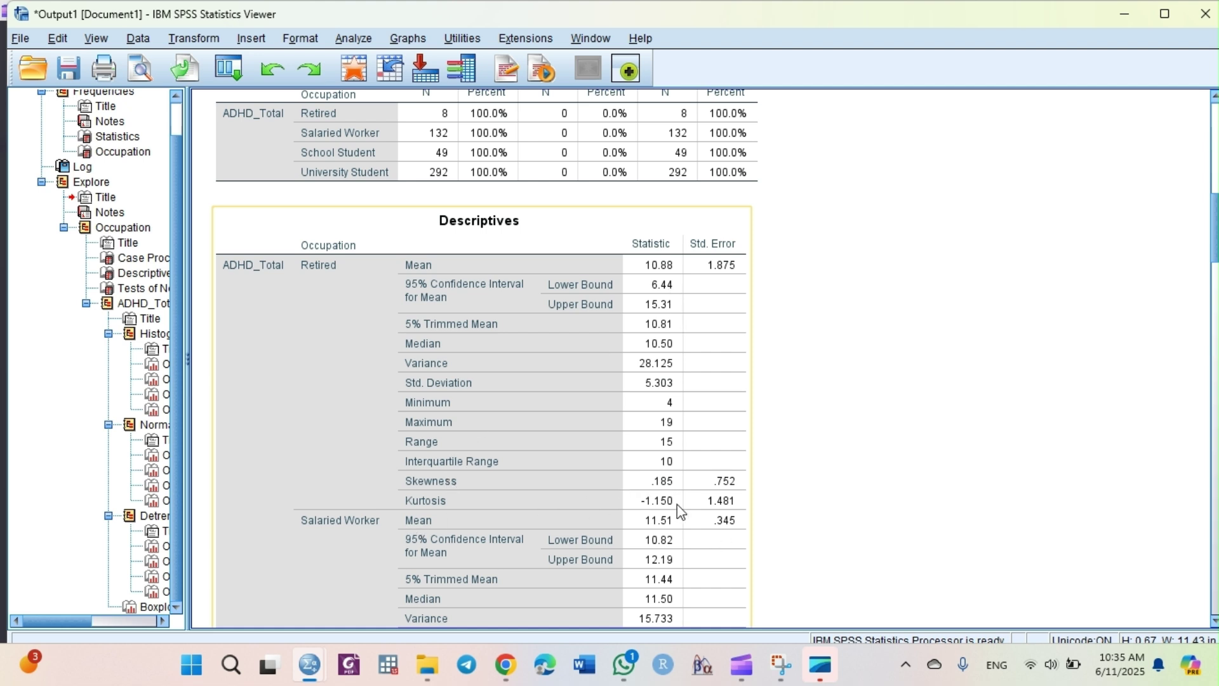
click(1213, 622)
scroll(1214, 629, down, 10)
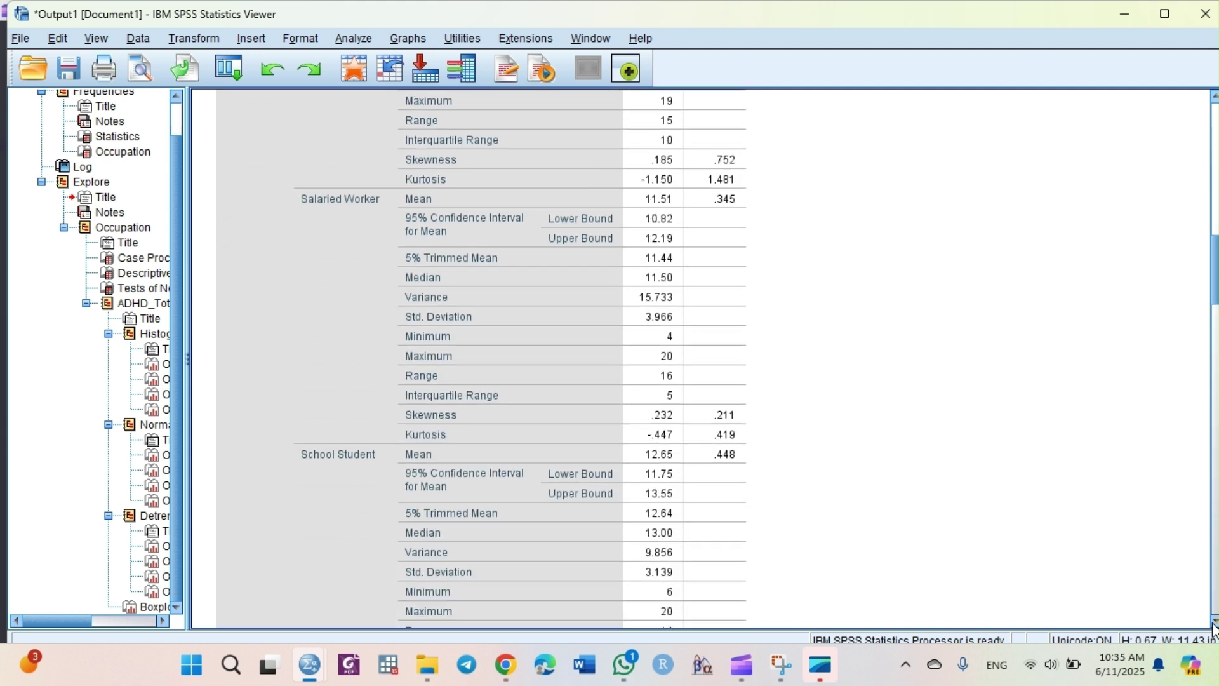
scroll(1214, 629, down, 9)
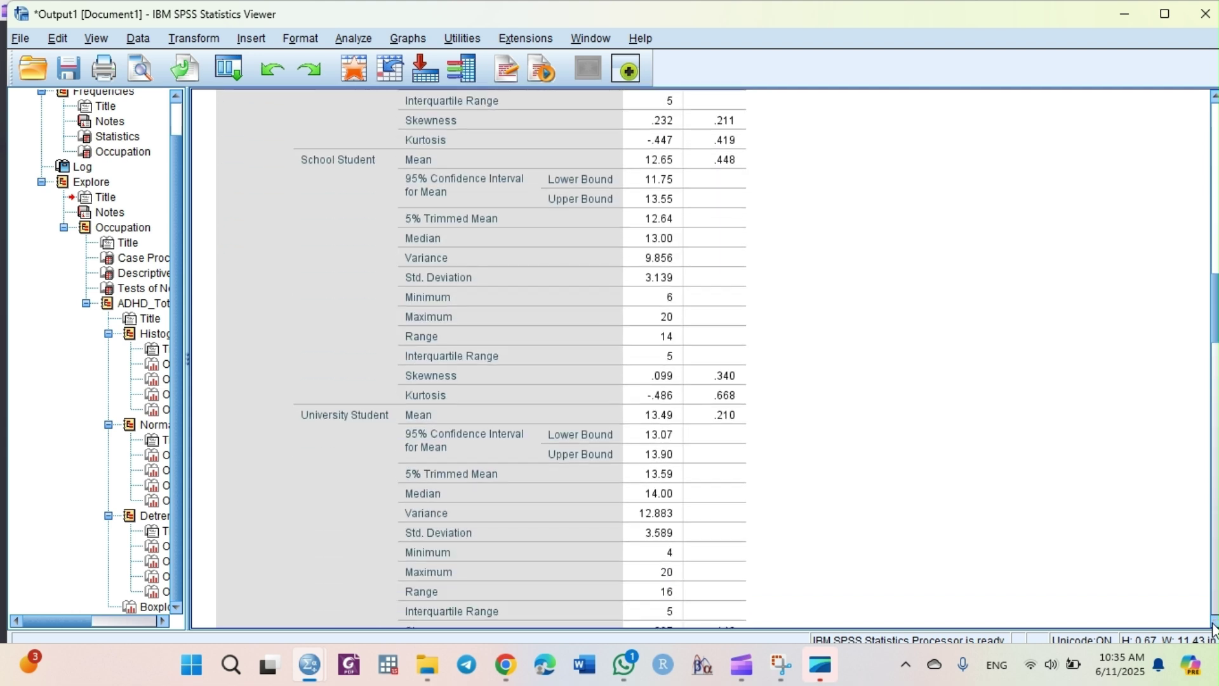
scroll(1214, 629, down, 12)
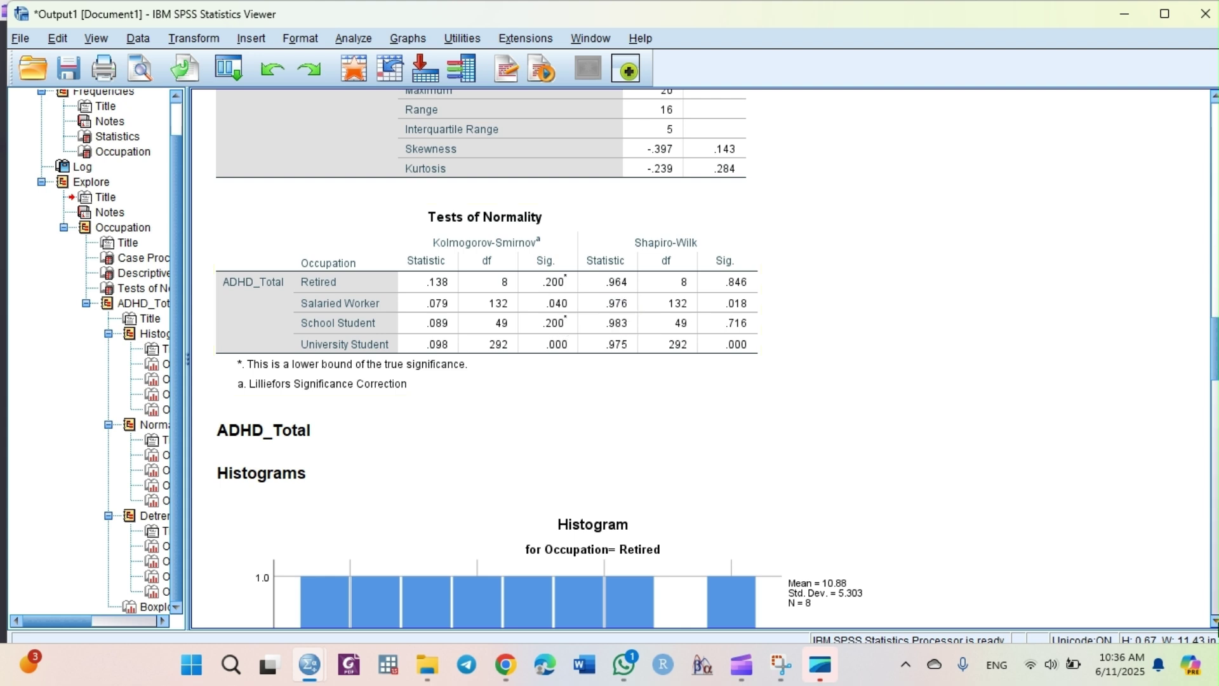
Step: Examine the ADHD_Total histograms of all four occupation groups for an approximately normal distribution
scroll(542, 287, down, 2)
scroll(542, 356, down, 20)
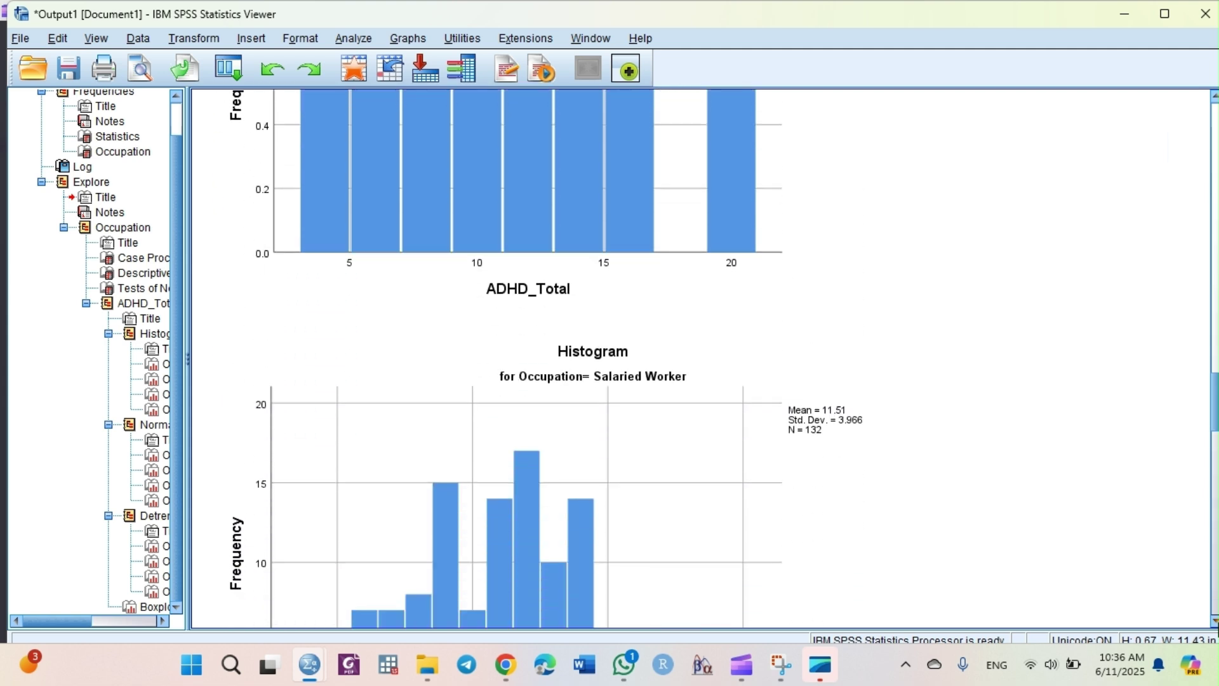
scroll(542, 356, down, 7)
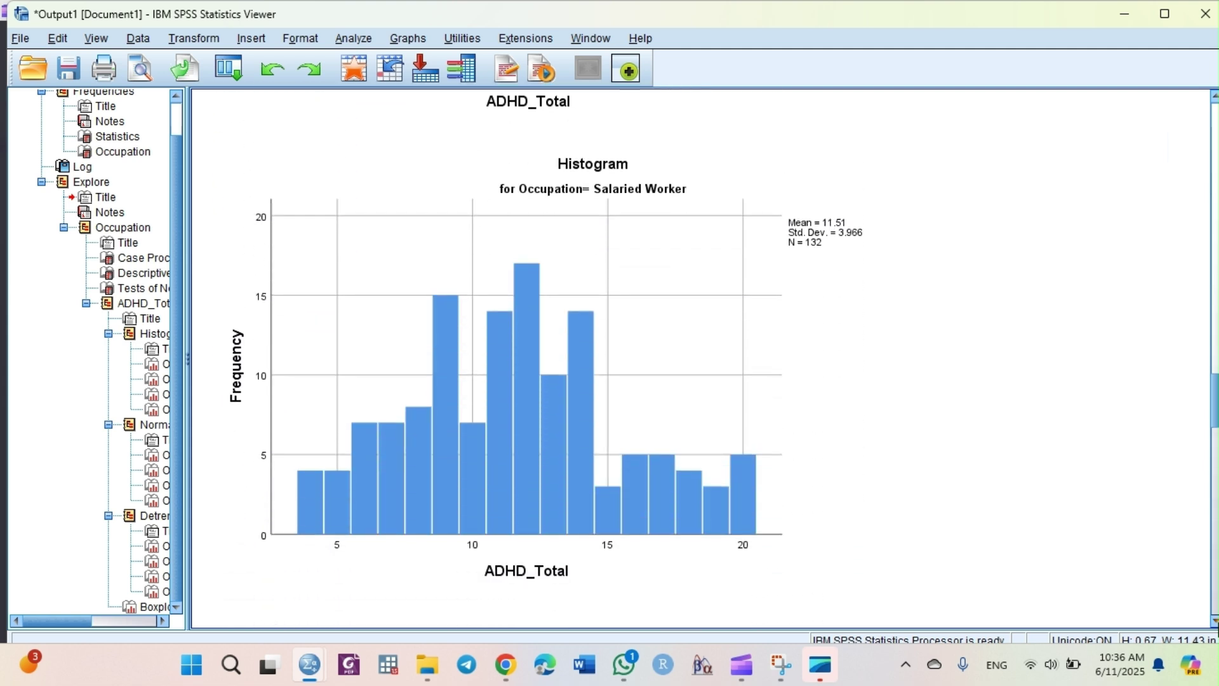
scroll(654, 432, down, 1)
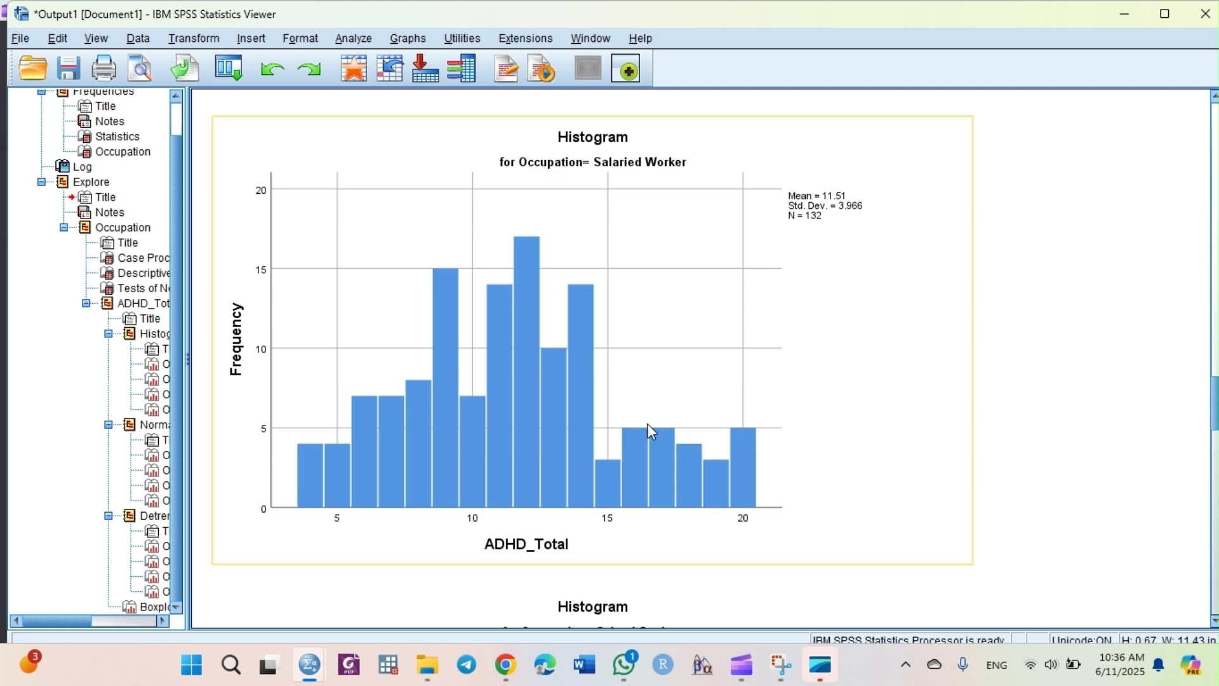
click(1214, 621)
scroll(1214, 621, down, 20)
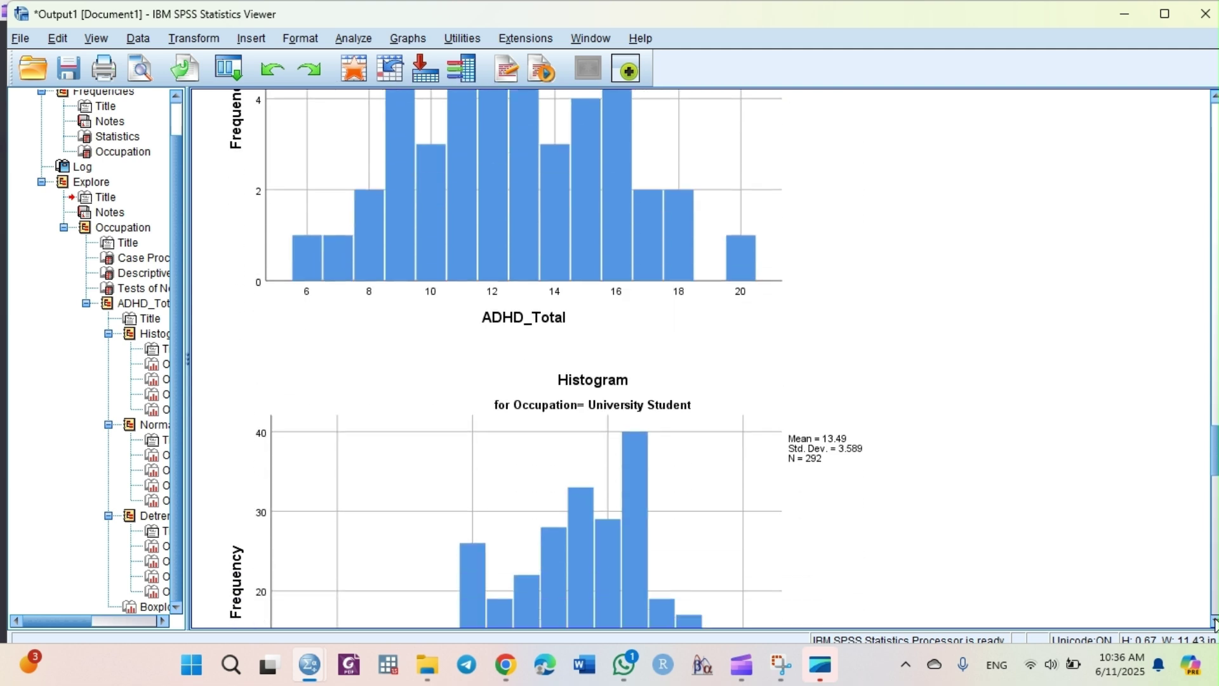
scroll(1215, 621, down, 2)
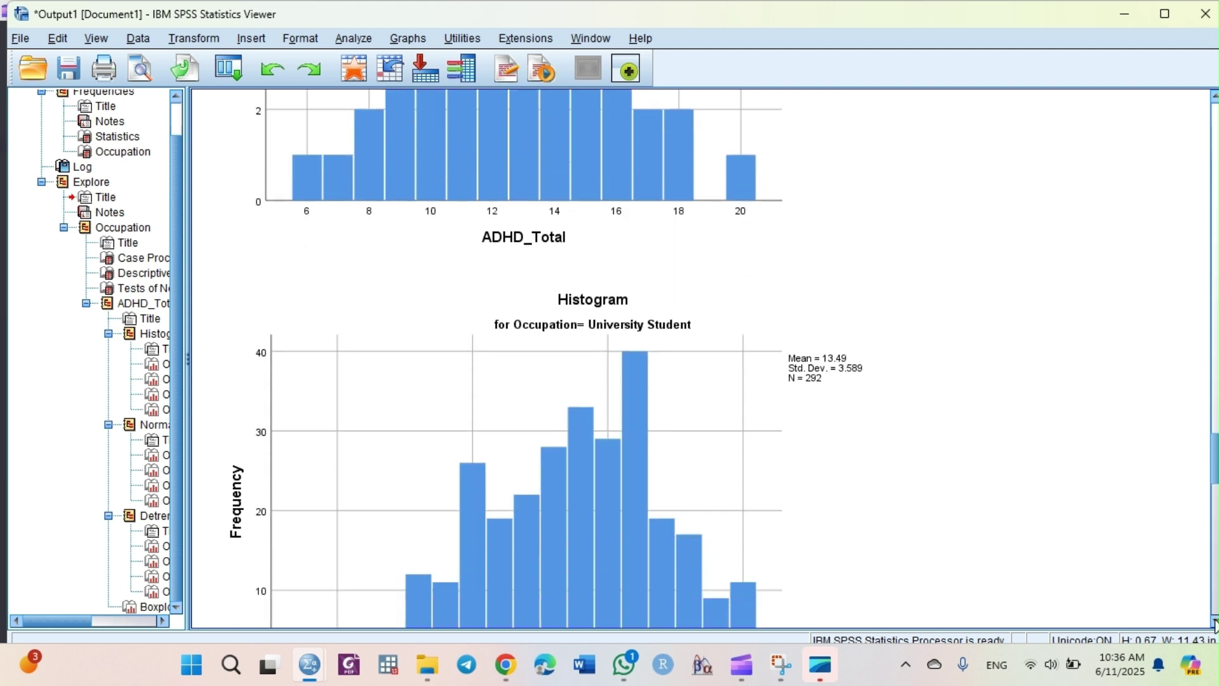
Step: Examine the Normal Q-Q plots of ADHD_Total for all four occupation groups, checking how closely the points follow the line
scroll(1214, 622, down, 20)
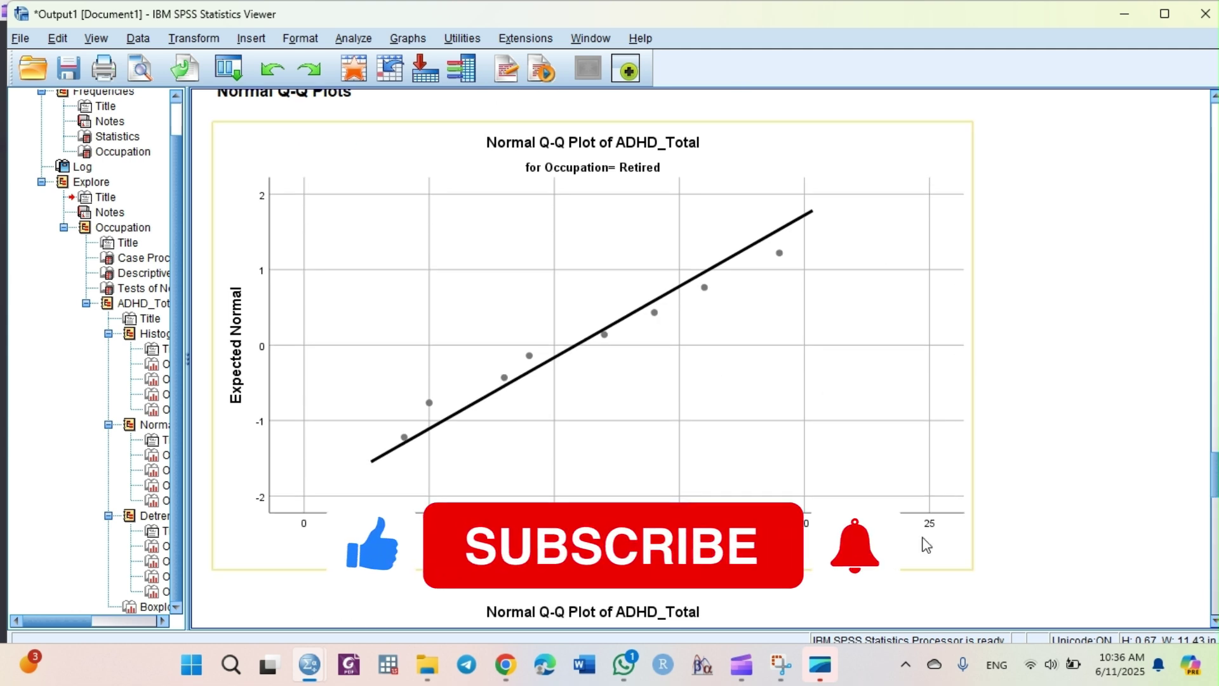
click(1214, 621)
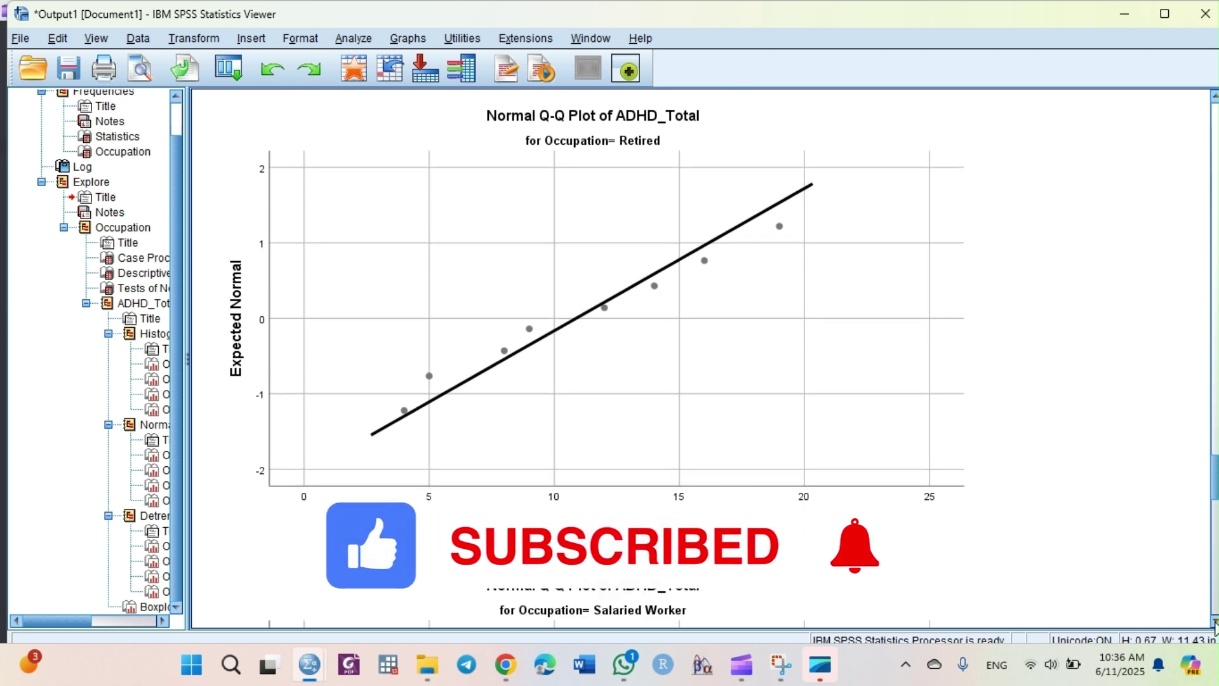
scroll(1214, 621, down, 13)
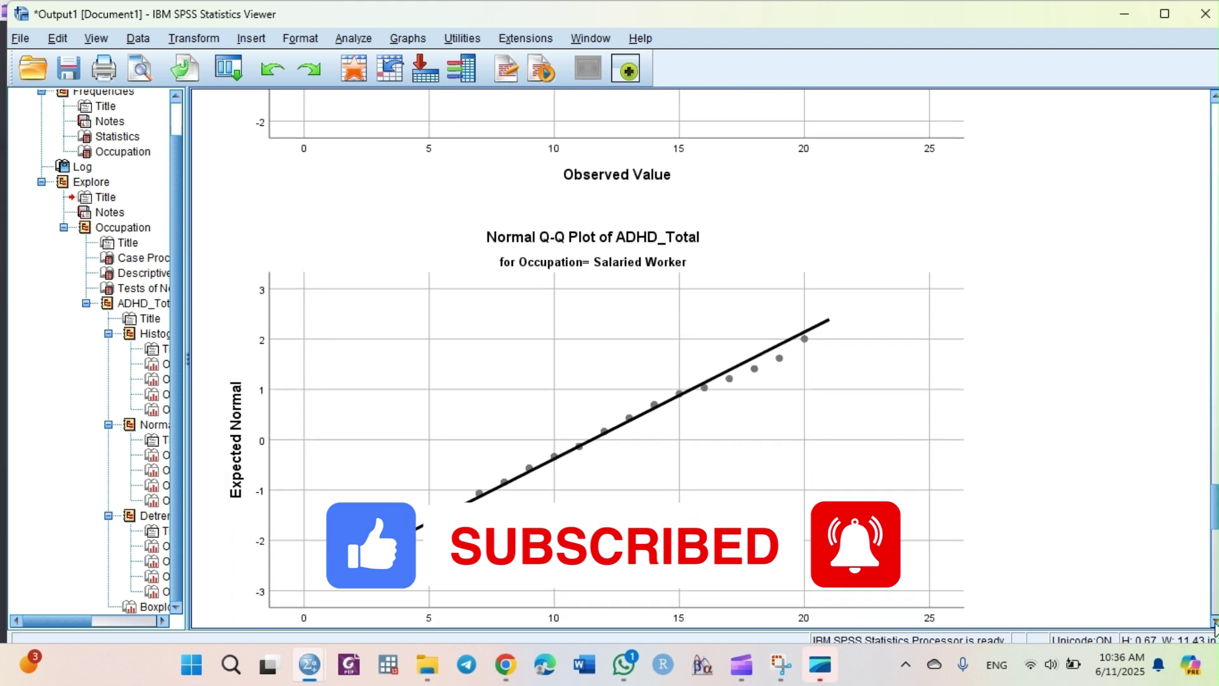
scroll(1214, 621, down, 19)
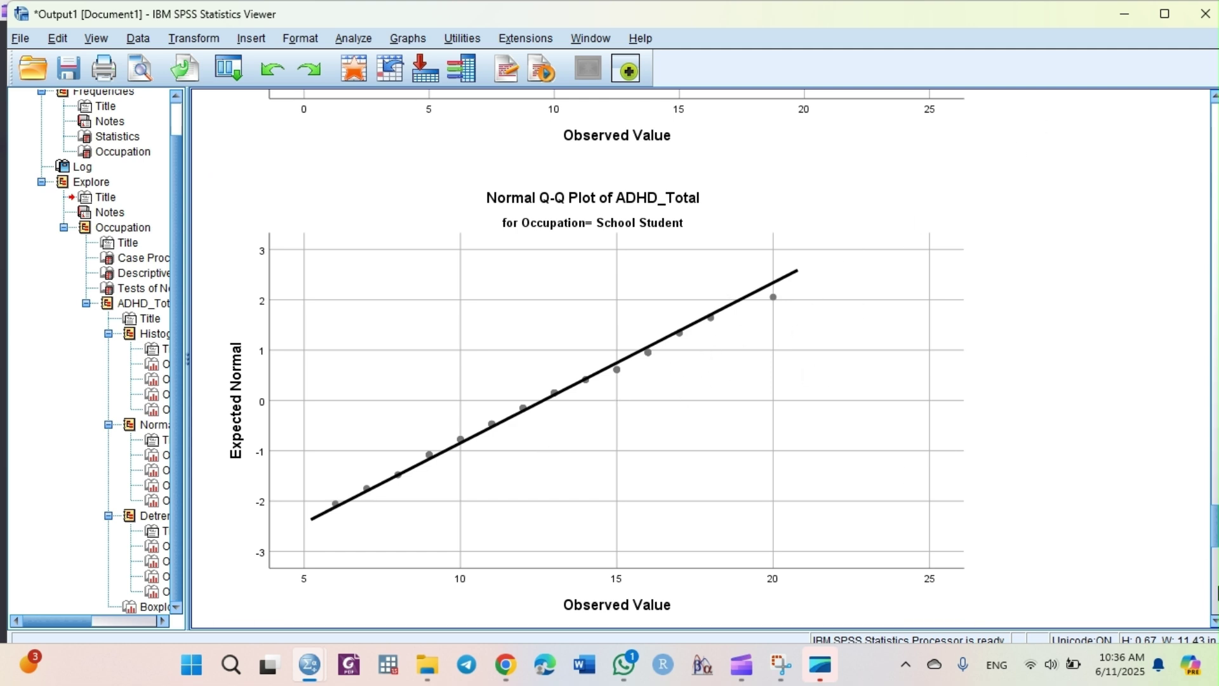
scroll(1216, 626, down, 5)
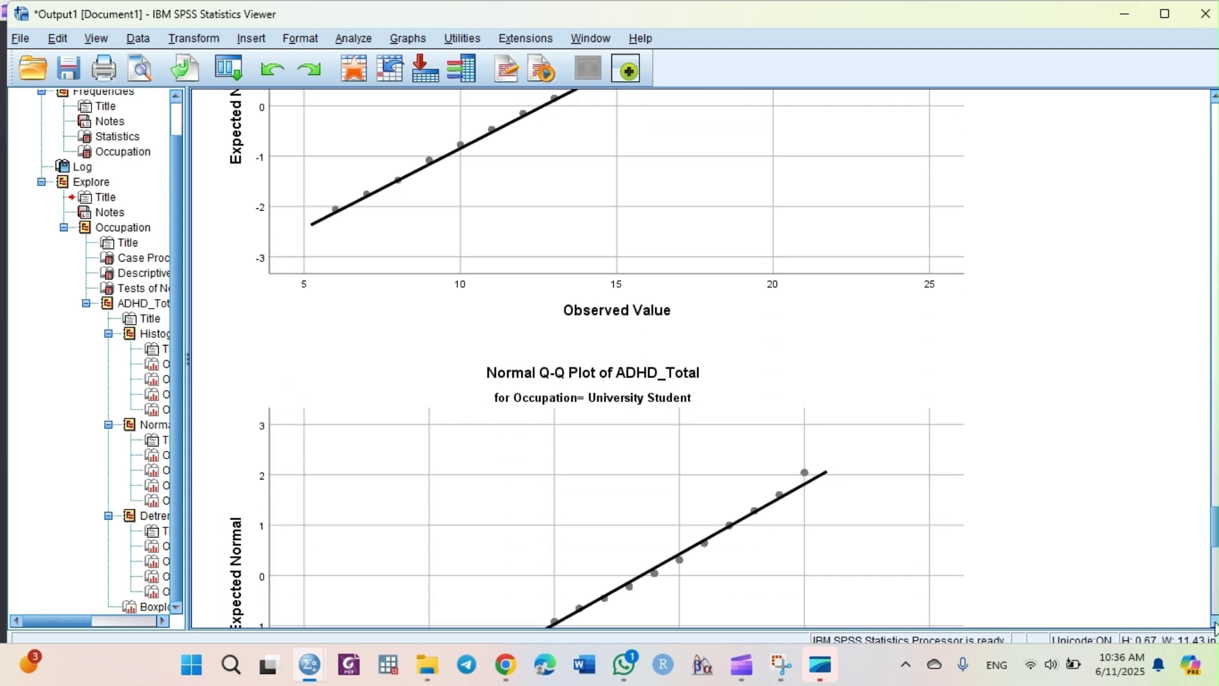
scroll(1215, 626, down, 3)
scroll(1216, 625, down, 4)
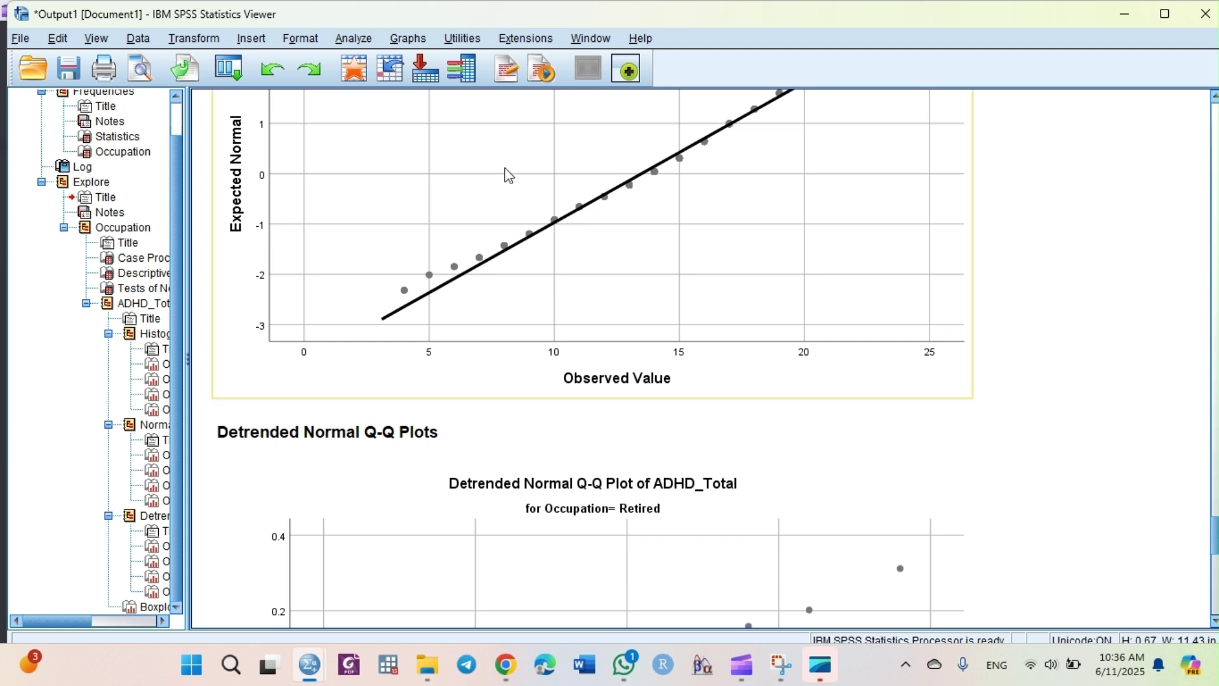
Step: Start a one-way ANOVA, reset its previous settings, and assign ADHD_Total as the dependent variable
click(353, 39)
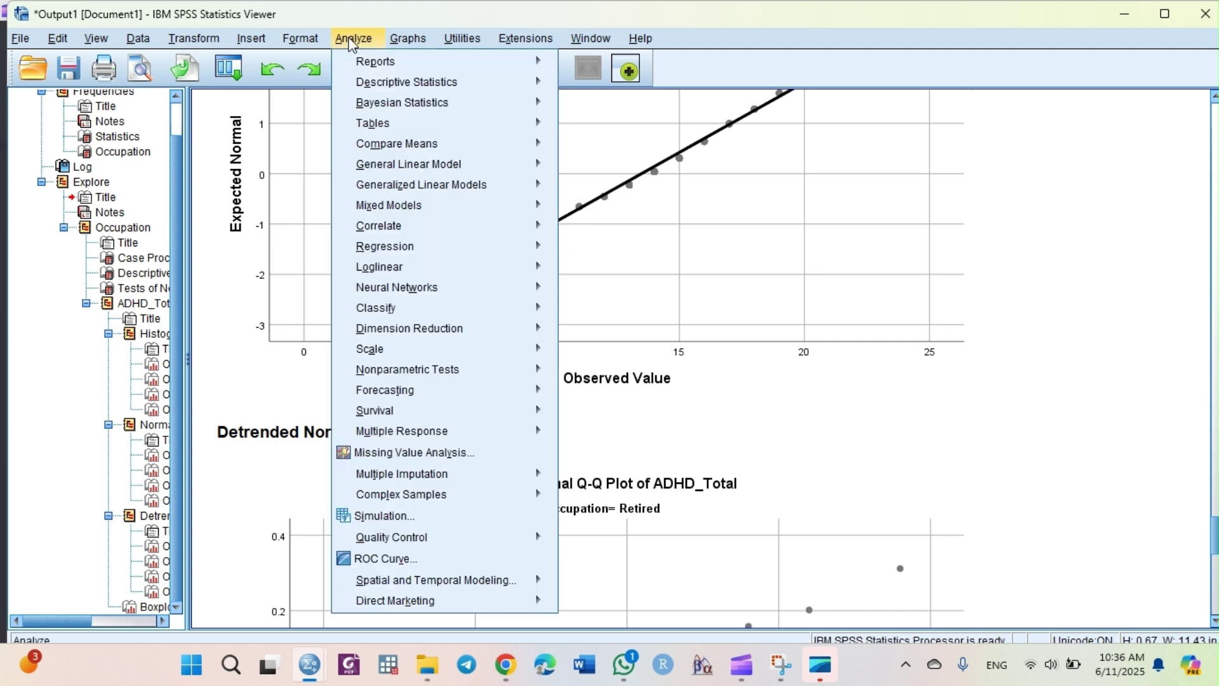
mouse_move(441, 146)
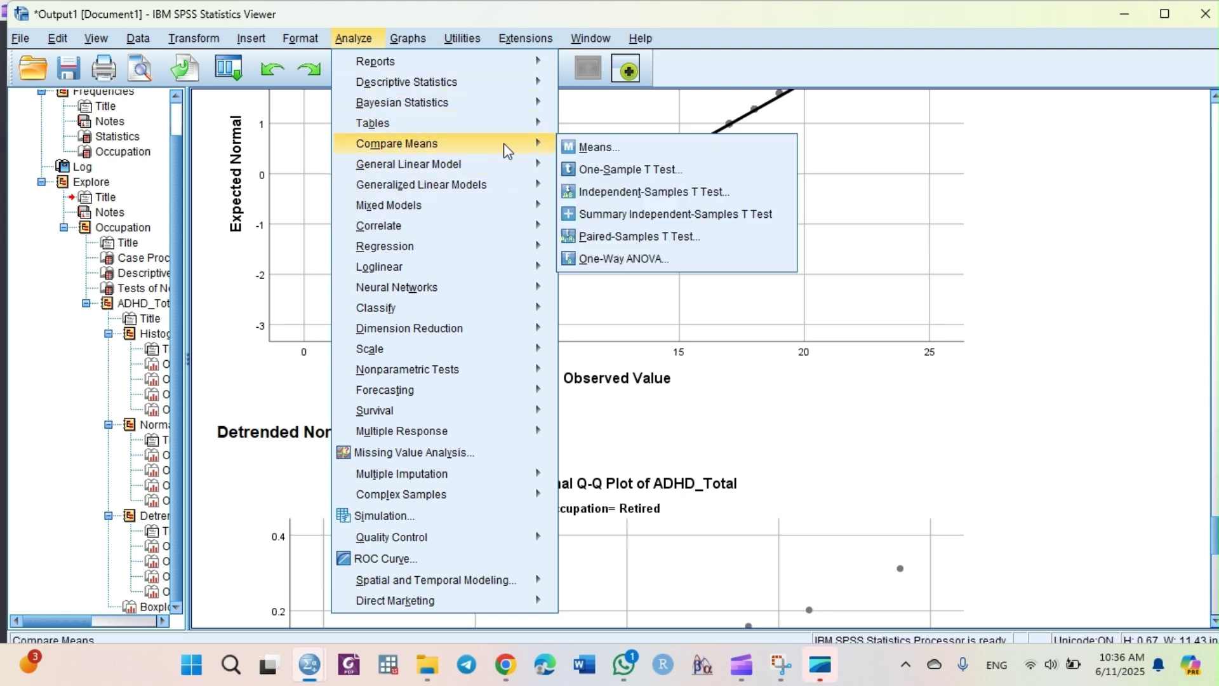
click(712, 258)
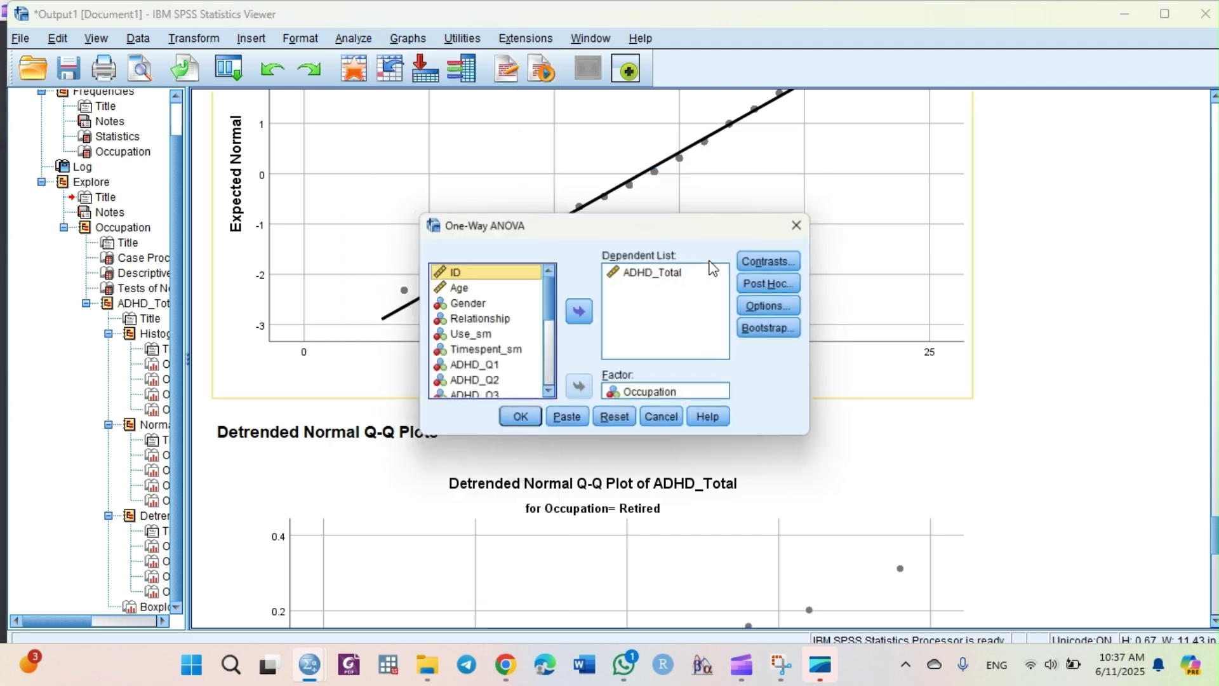
click(631, 418)
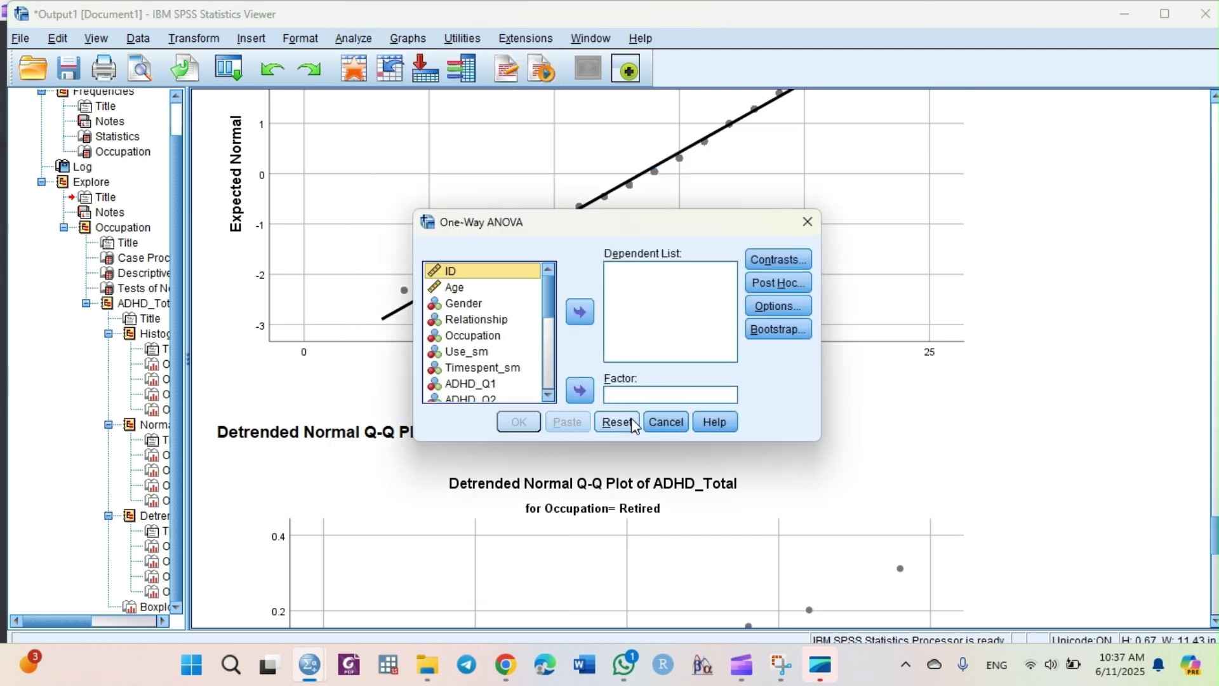
click(547, 380)
click(548, 380)
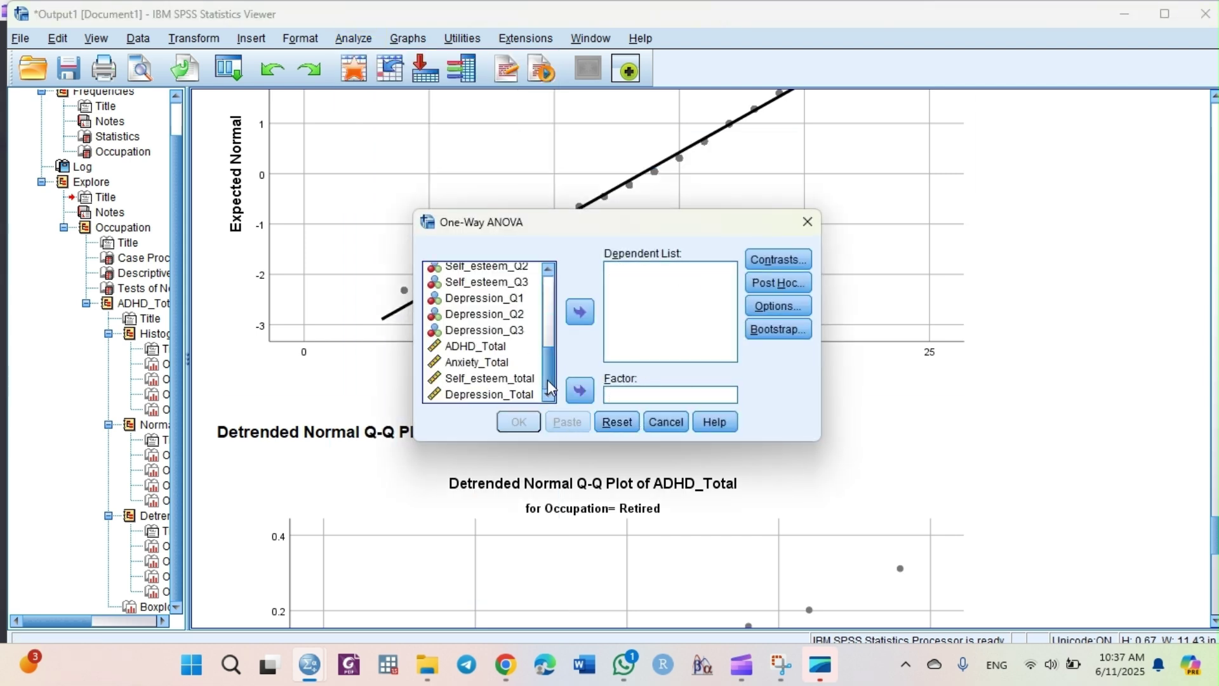
click(486, 348)
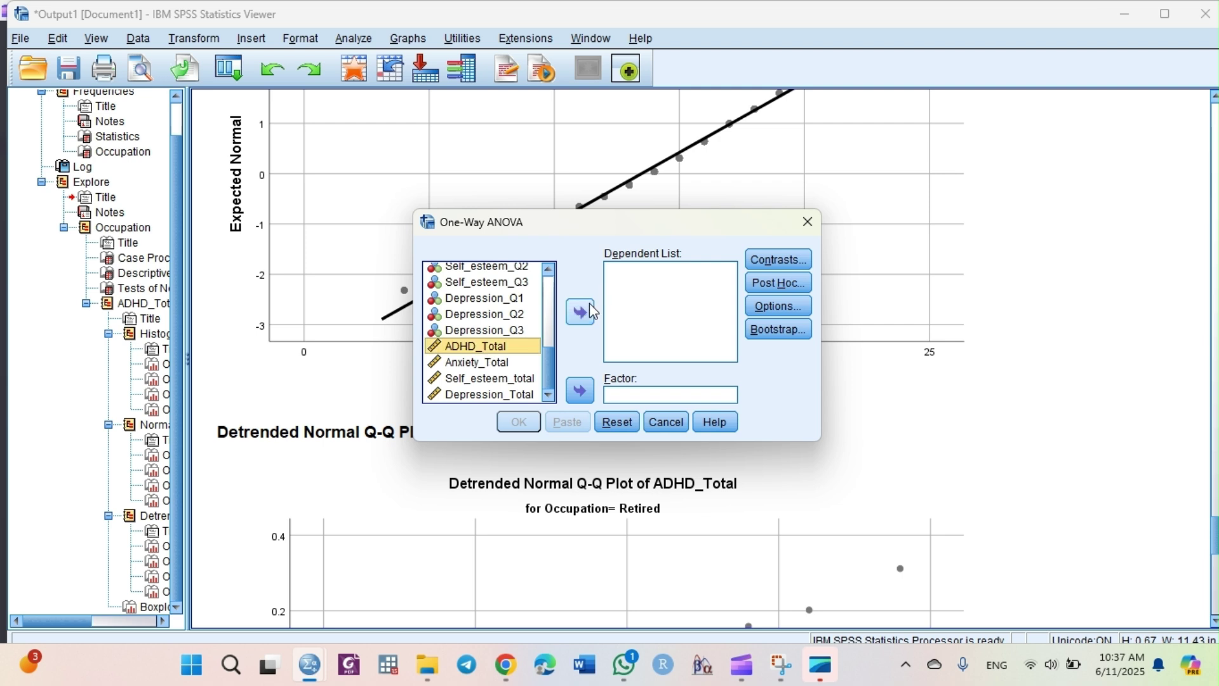
click(591, 311)
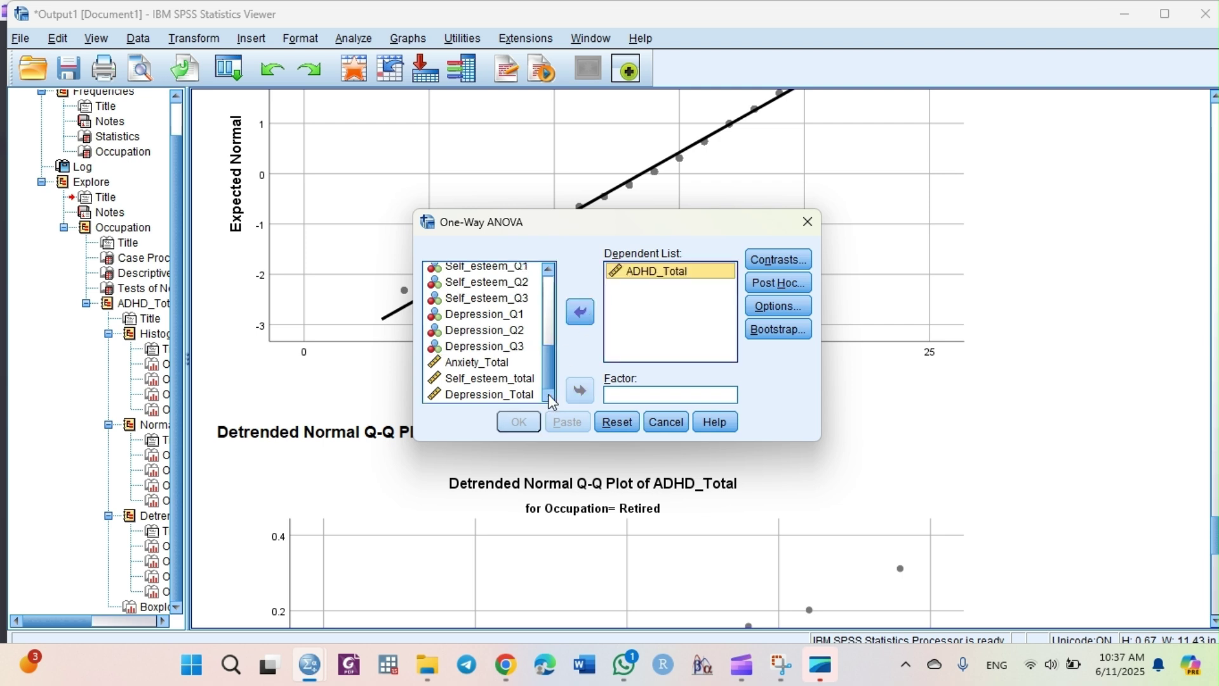
Step: Assign Occupation as the factor of the one-way ANOVA
scroll(548, 283, up, 7)
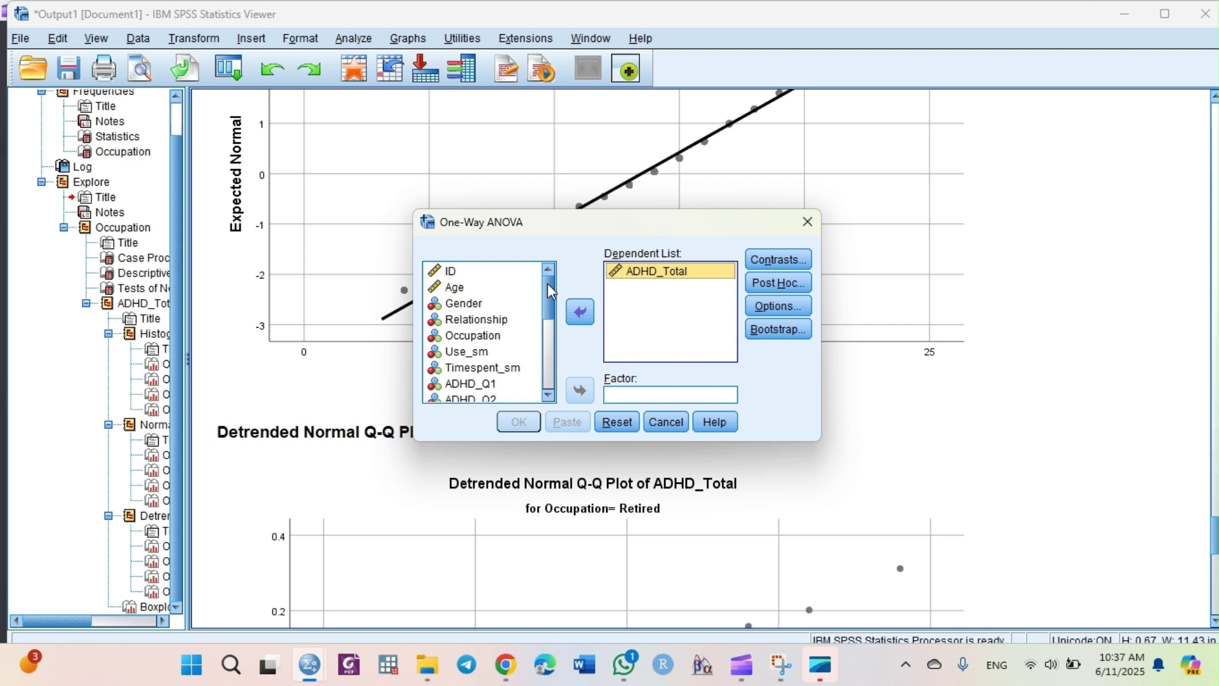
click(489, 336)
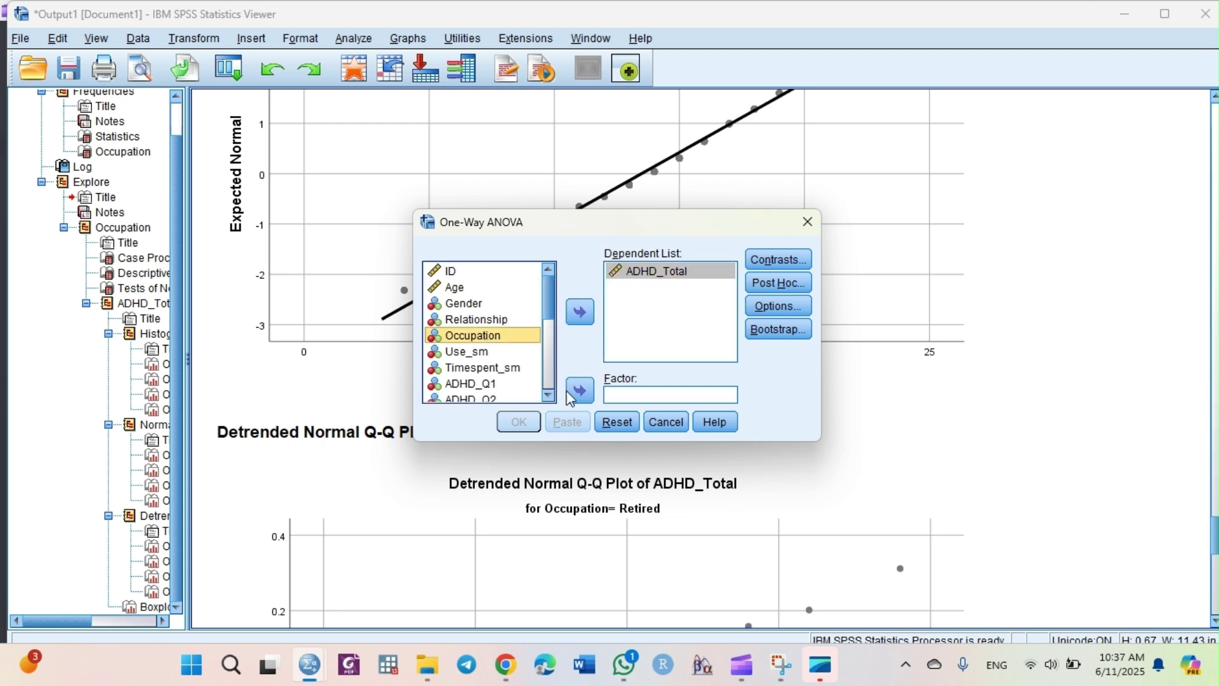
click(579, 394)
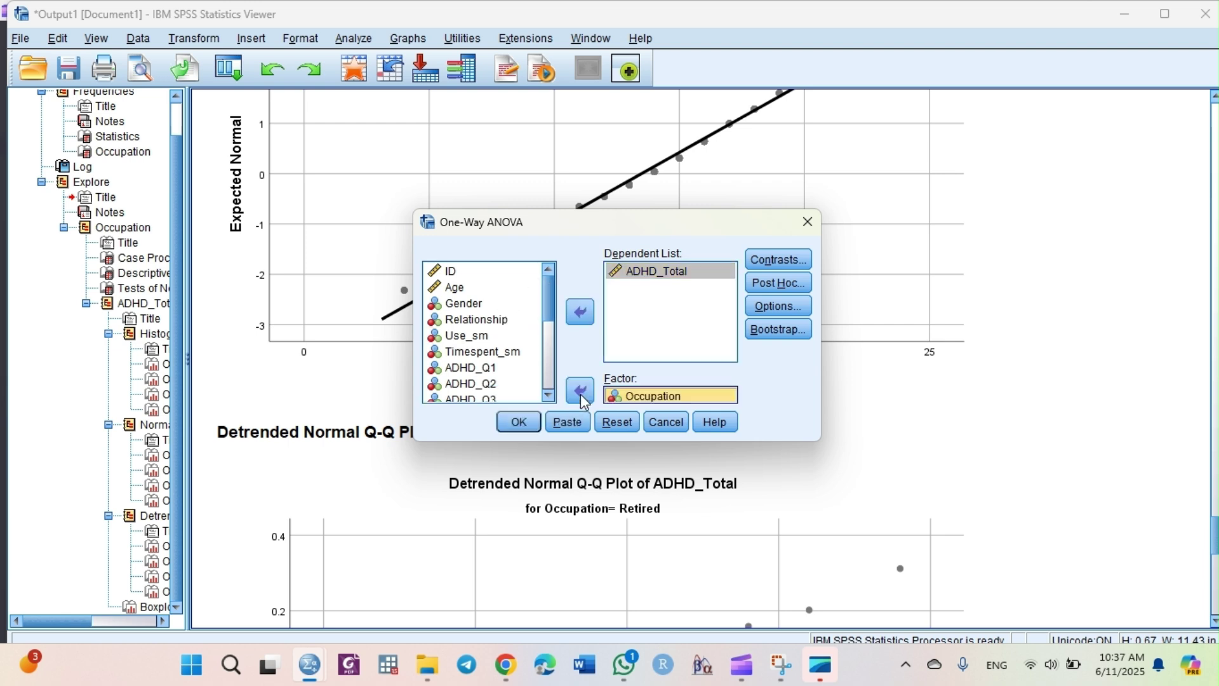
Step: Run the one-way ANOVA with the homogeneity of variance test and examine the Test of Homogeneity of Variances table
click(784, 307)
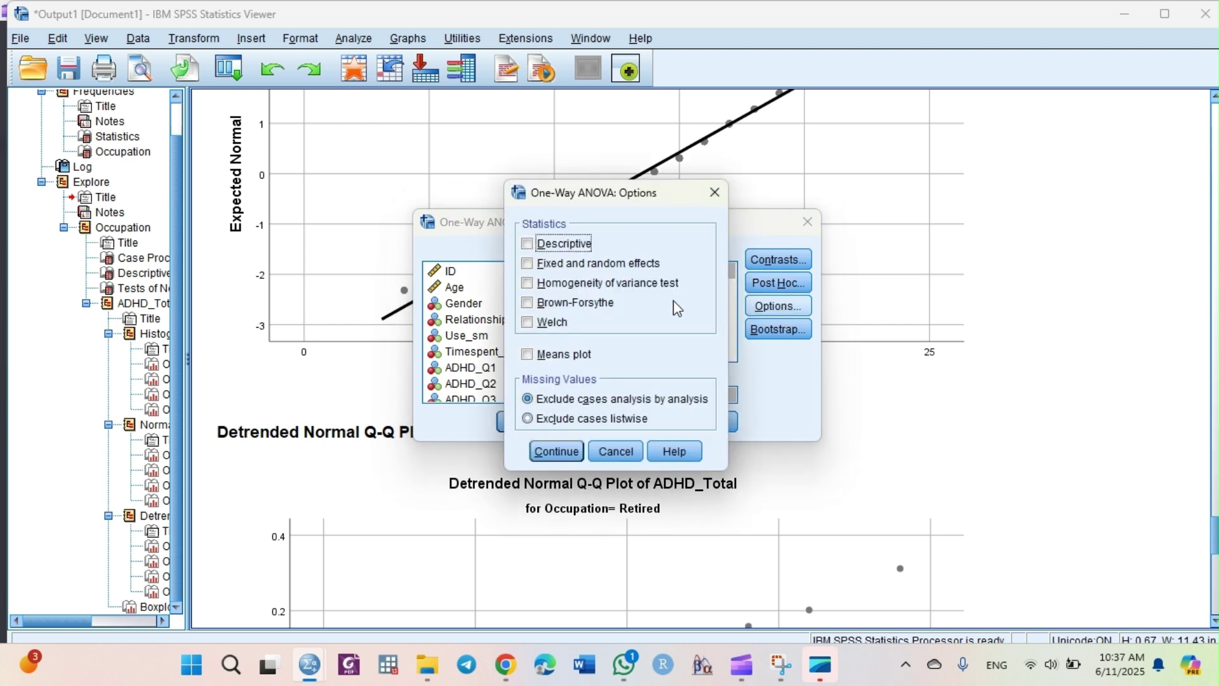
click(651, 291)
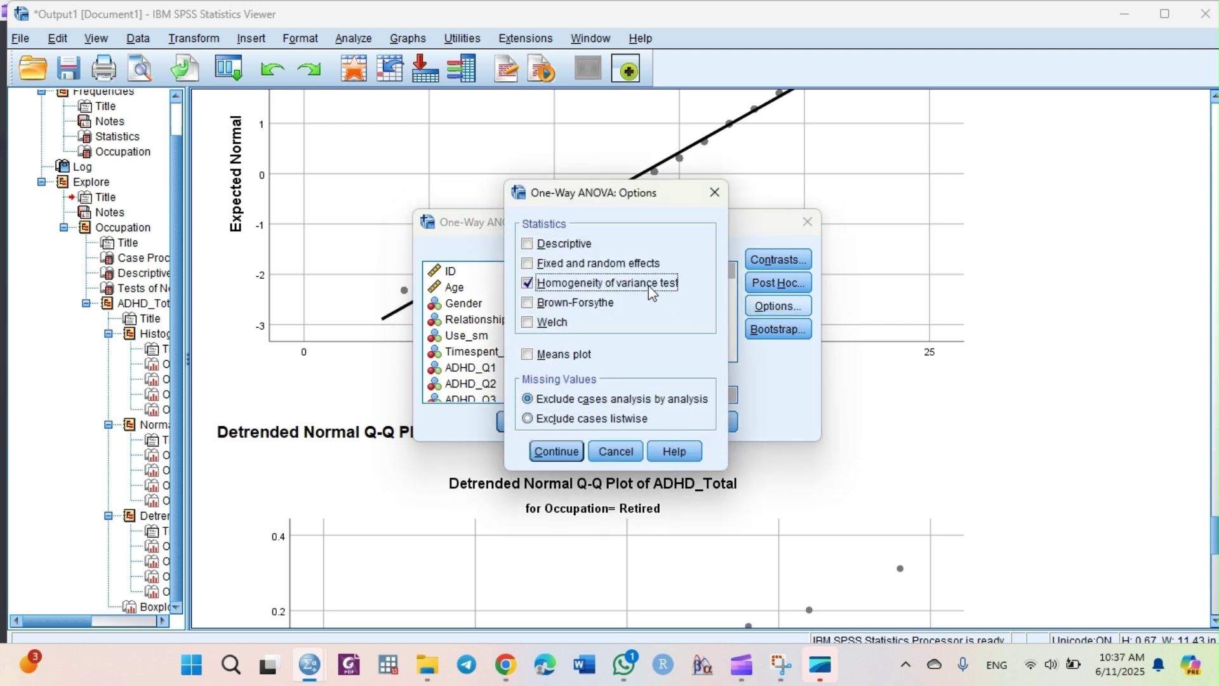
click(556, 451)
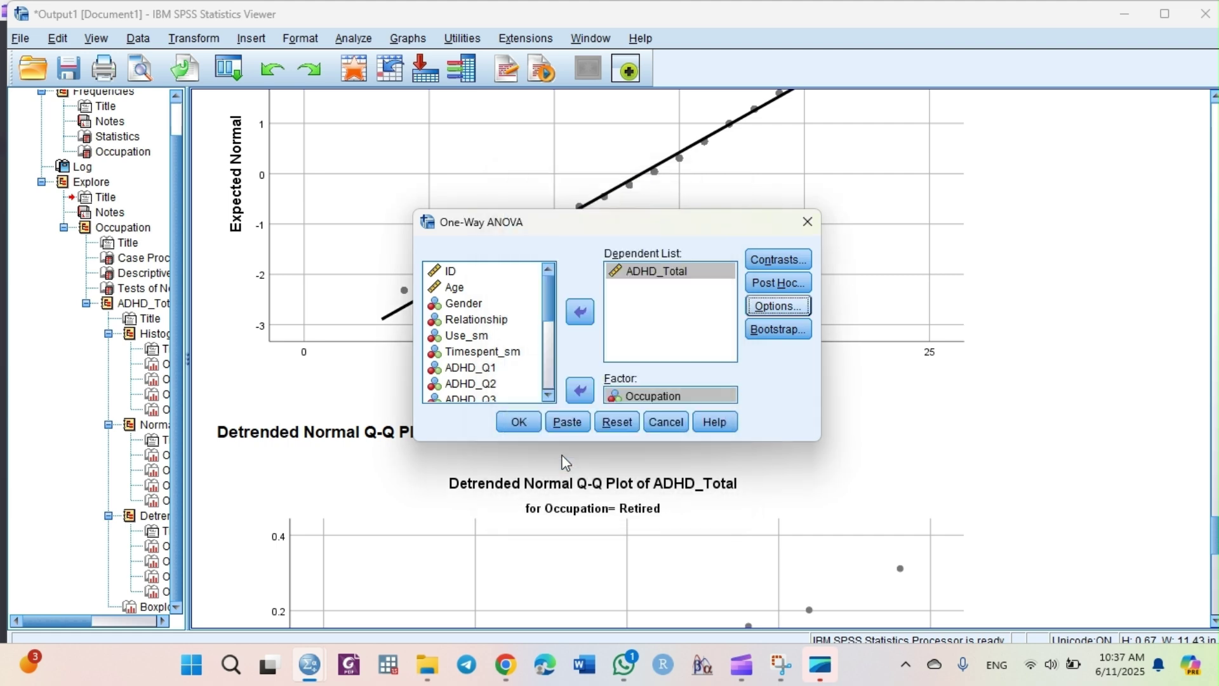
click(532, 428)
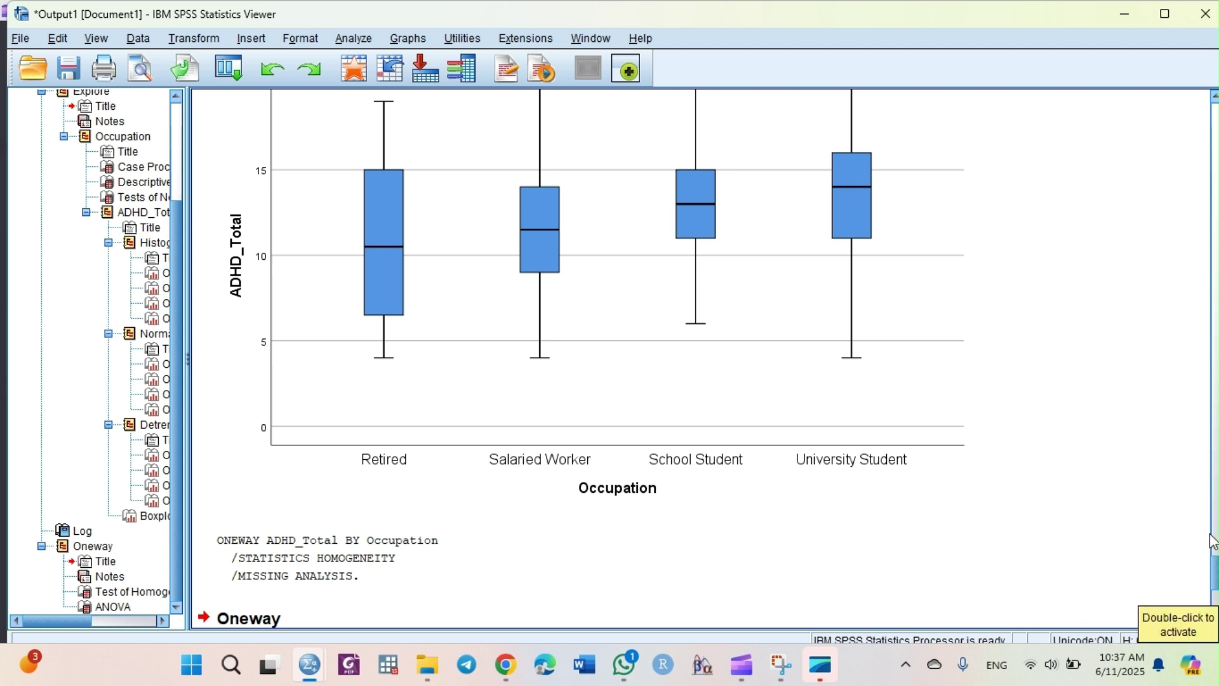
drag(1214, 567, 1213, 594)
click(644, 343)
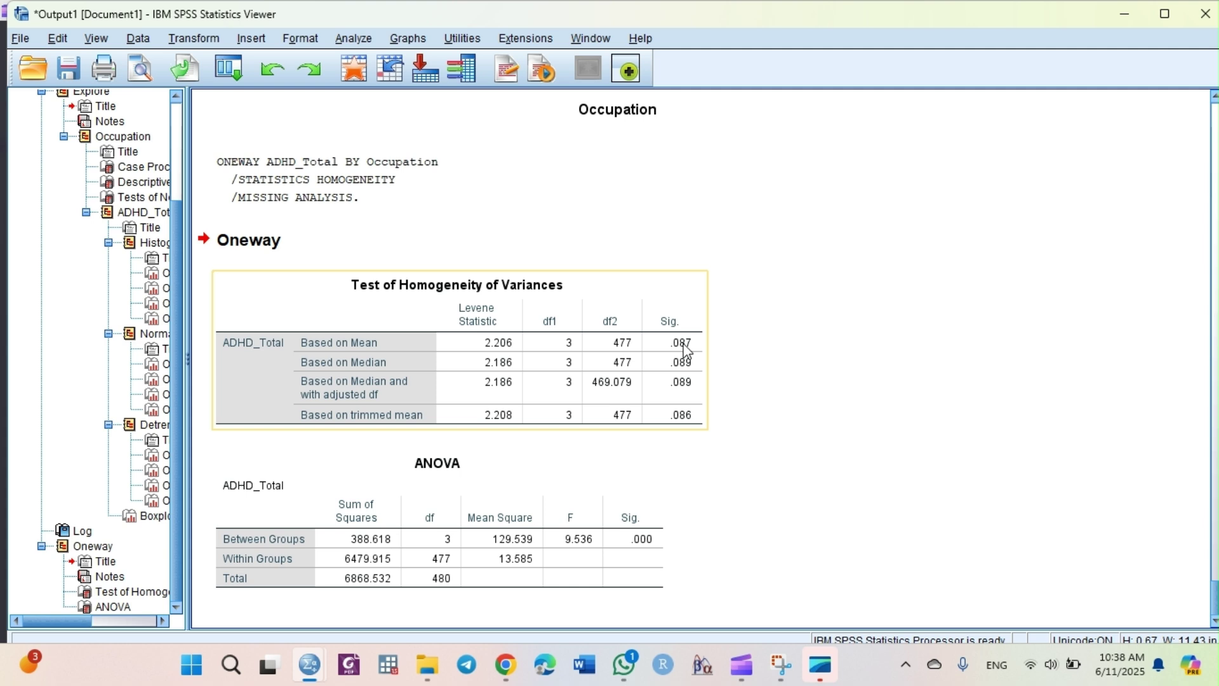
Step: Reopen the one-way ANOVA of ADHD_Total by Occupation and choose only Bonferroni for the post hoc multiple comparisons
click(358, 39)
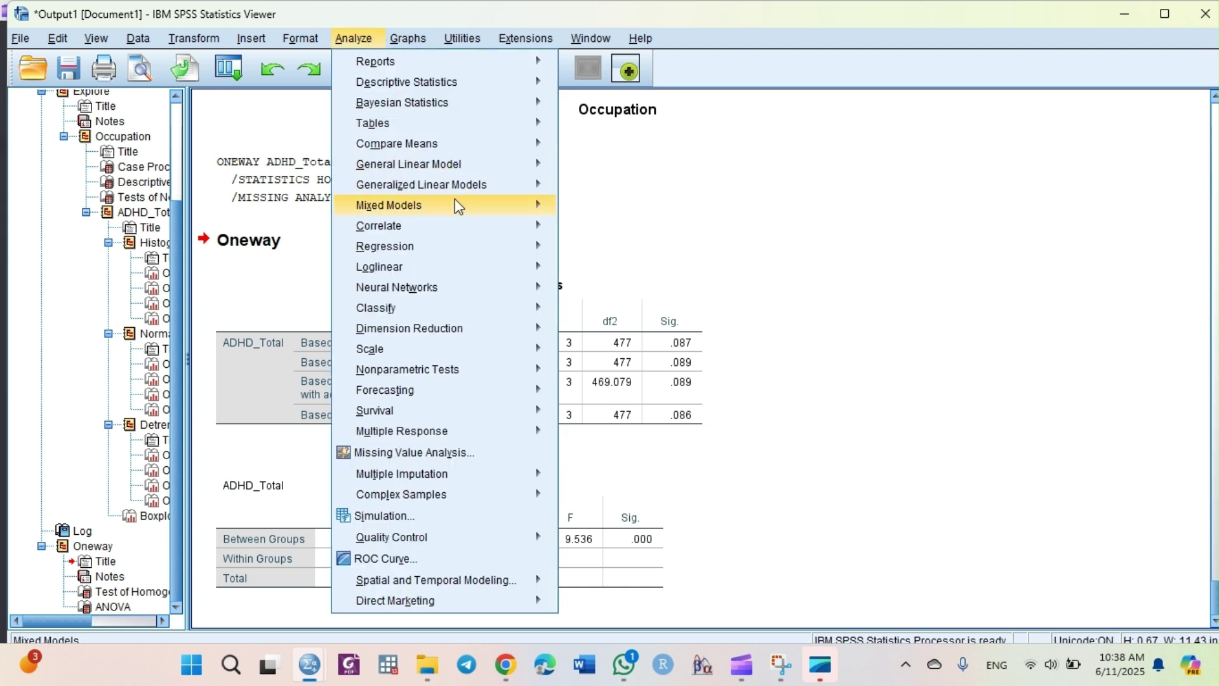
mouse_move(467, 258)
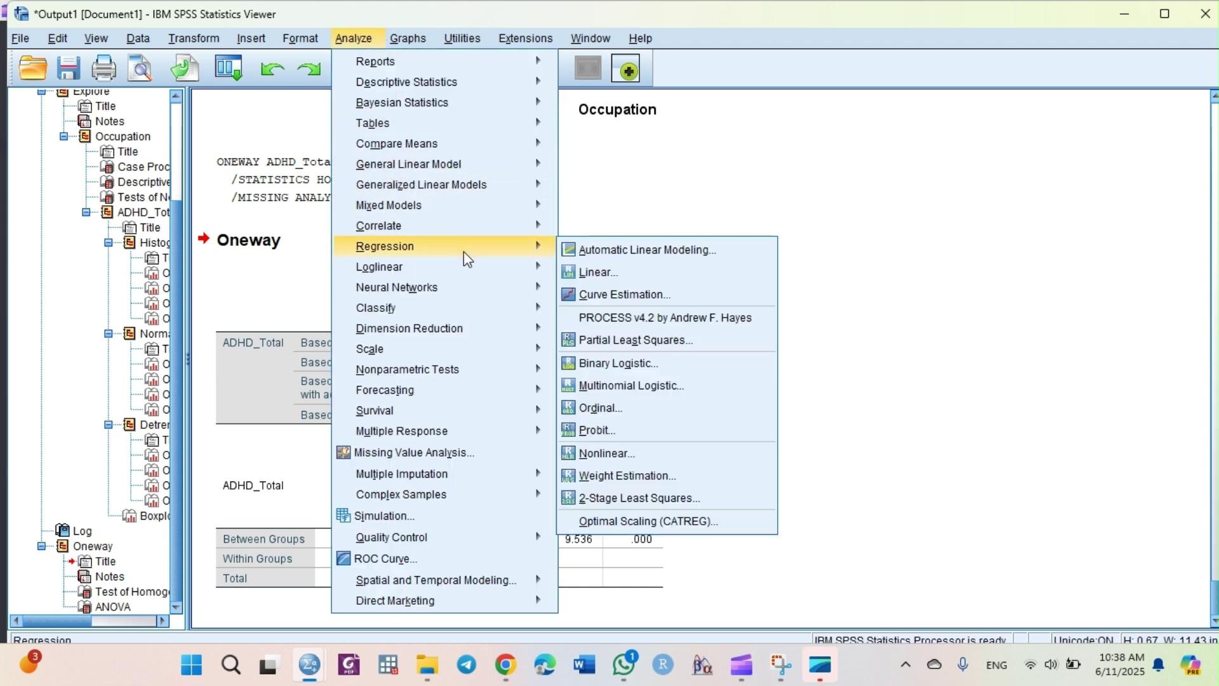
mouse_move(505, 143)
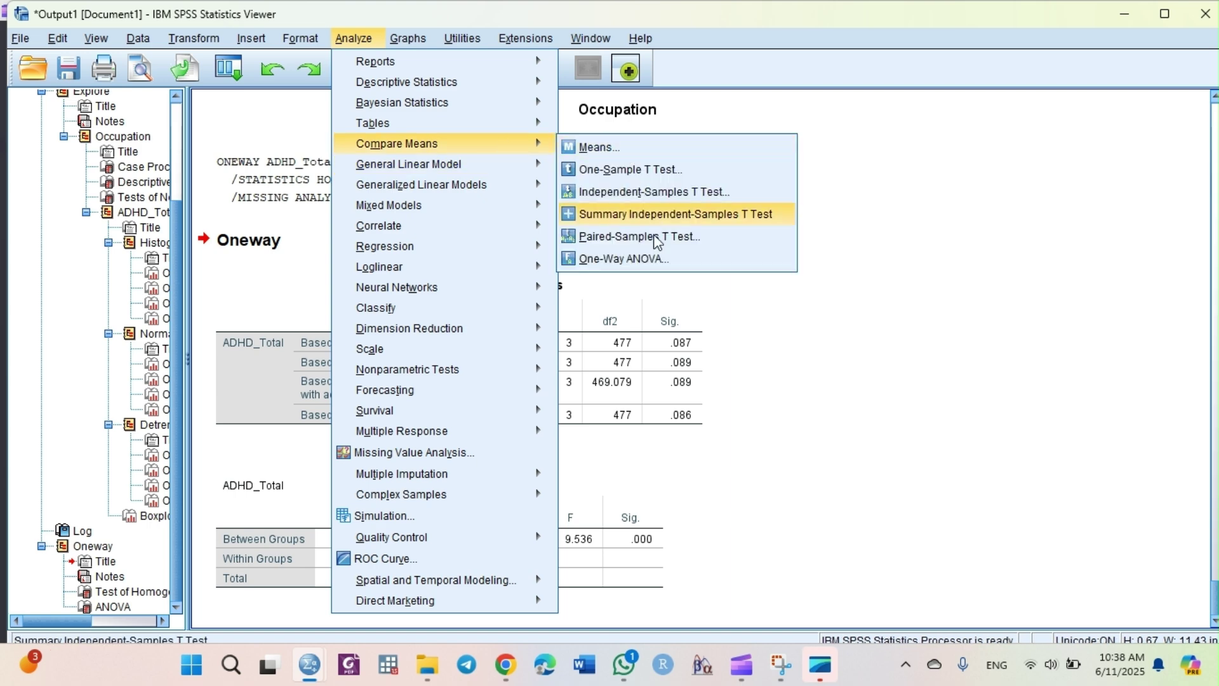
click(657, 261)
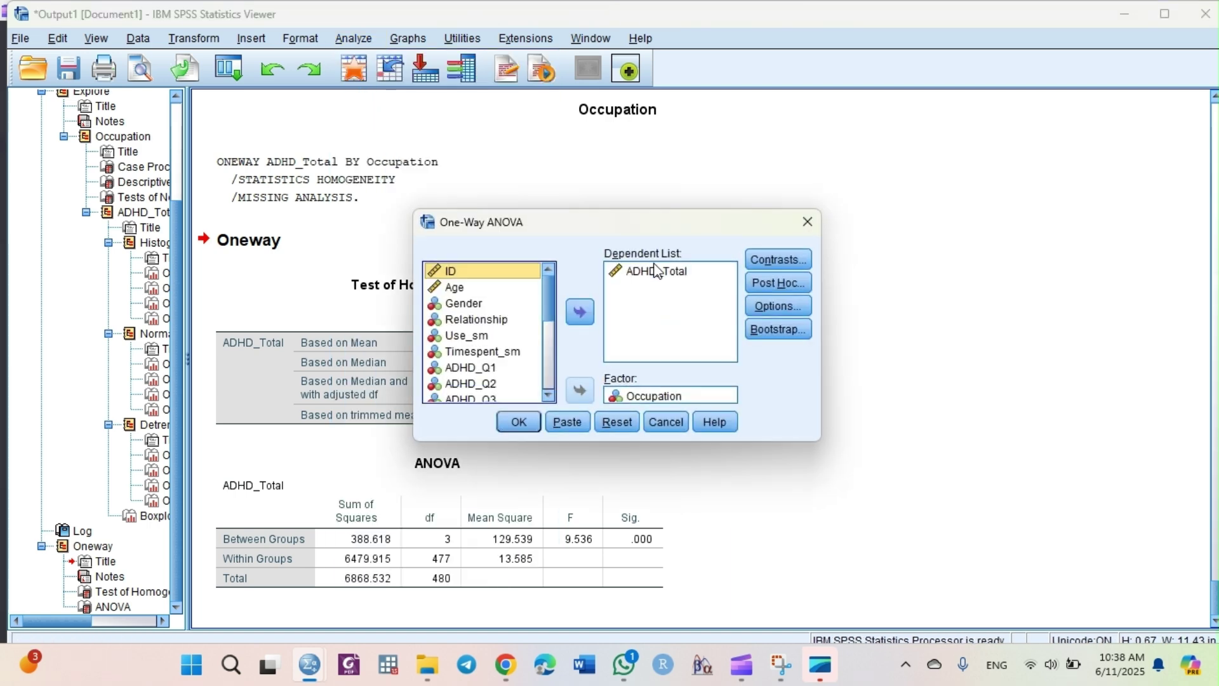
click(793, 283)
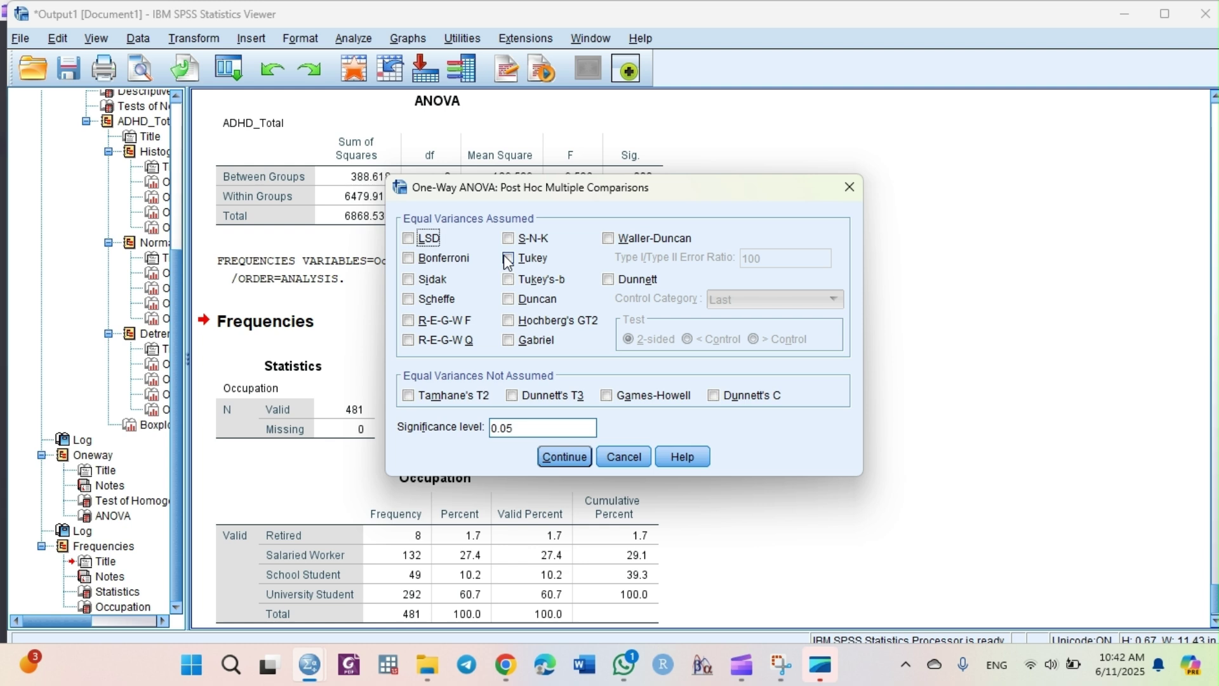
click(453, 261)
click(444, 286)
click(536, 284)
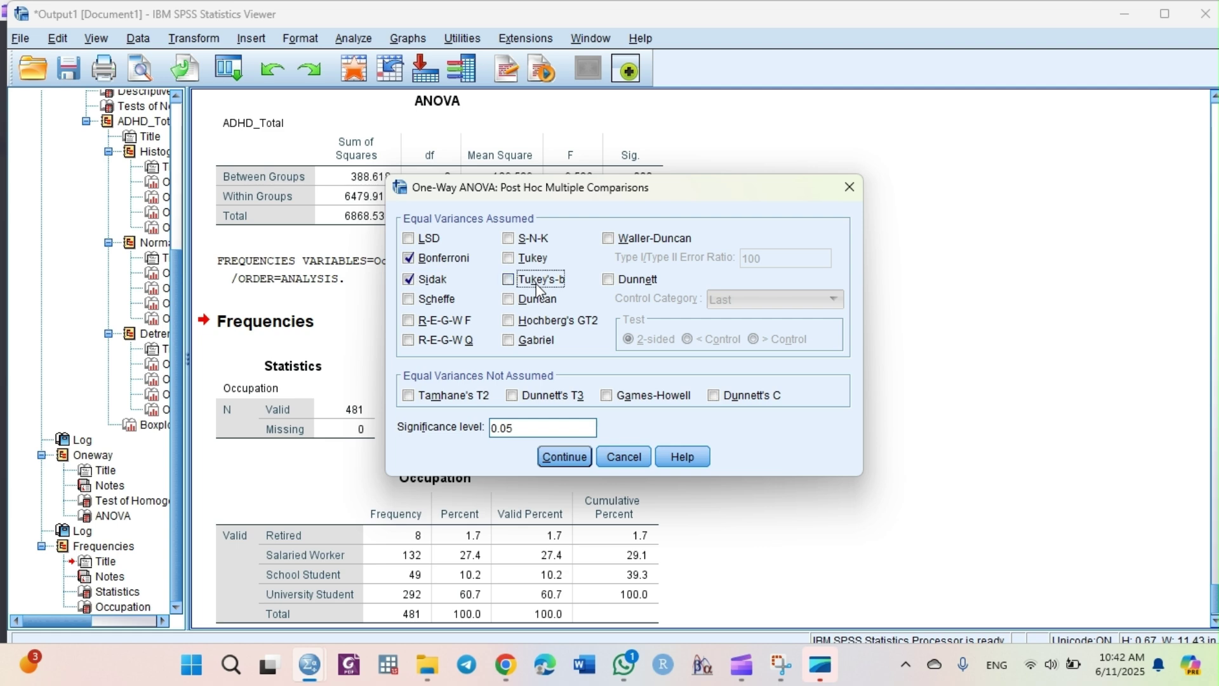
click(536, 283)
click(435, 284)
click(565, 456)
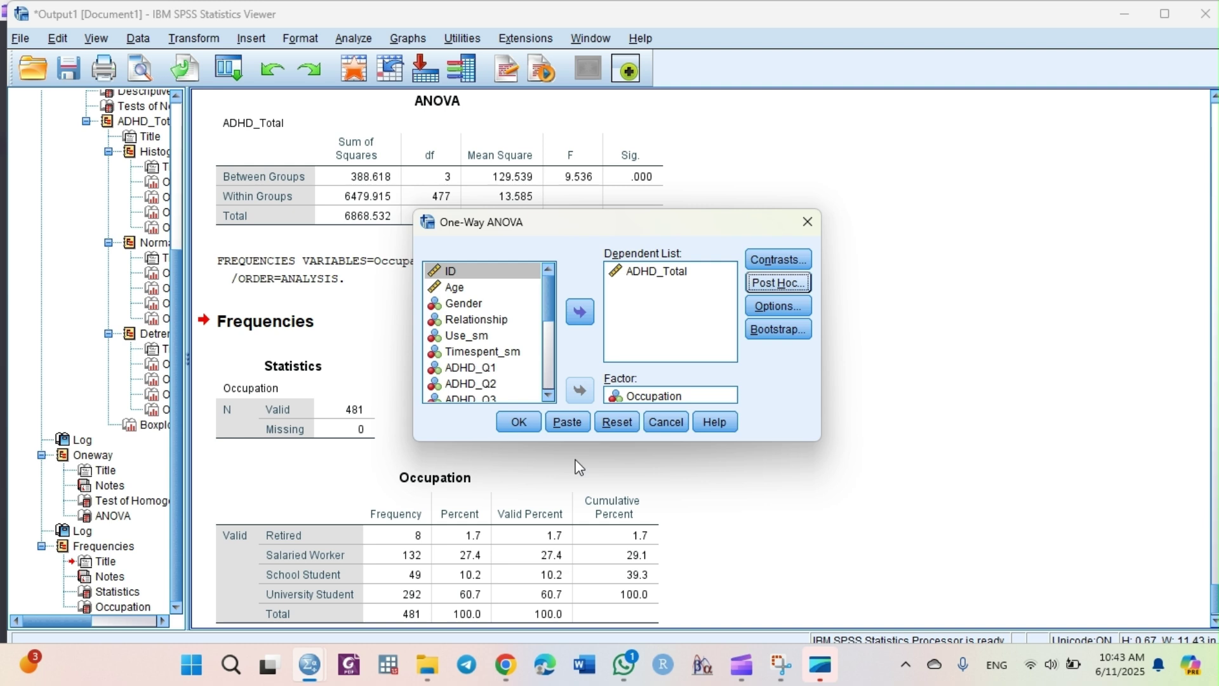
Step: Add descriptive statistics to the one-way ANOVA output and run the analysis
click(785, 305)
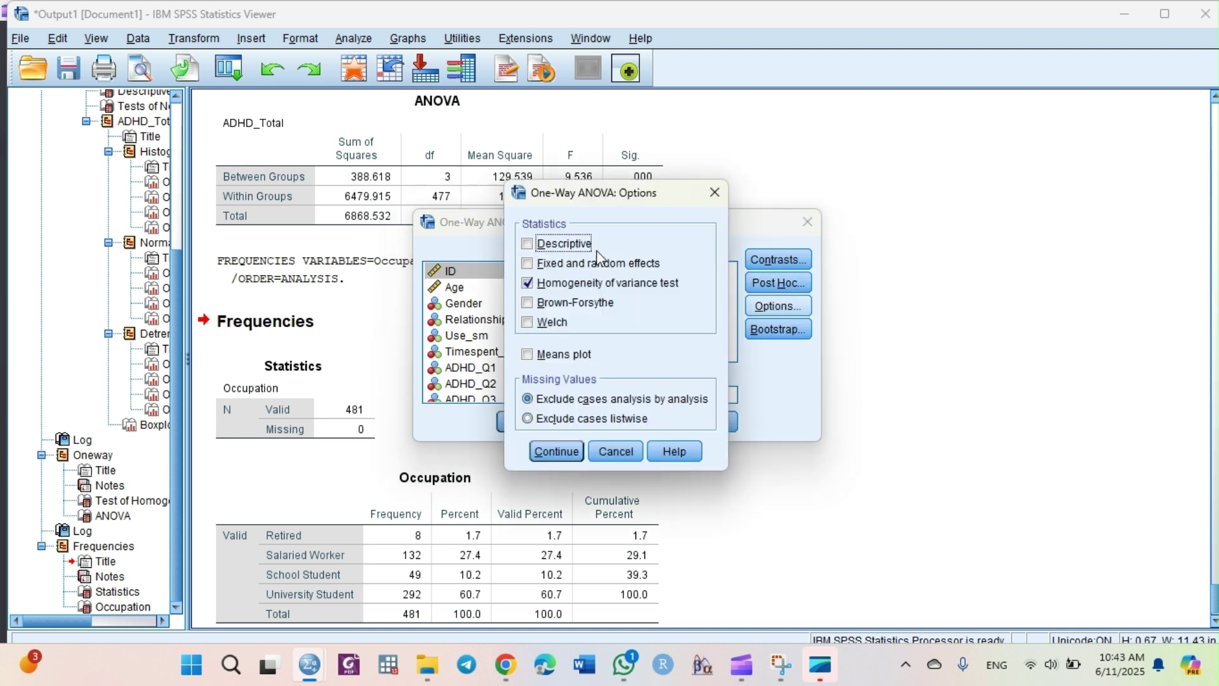
click(580, 253)
click(565, 451)
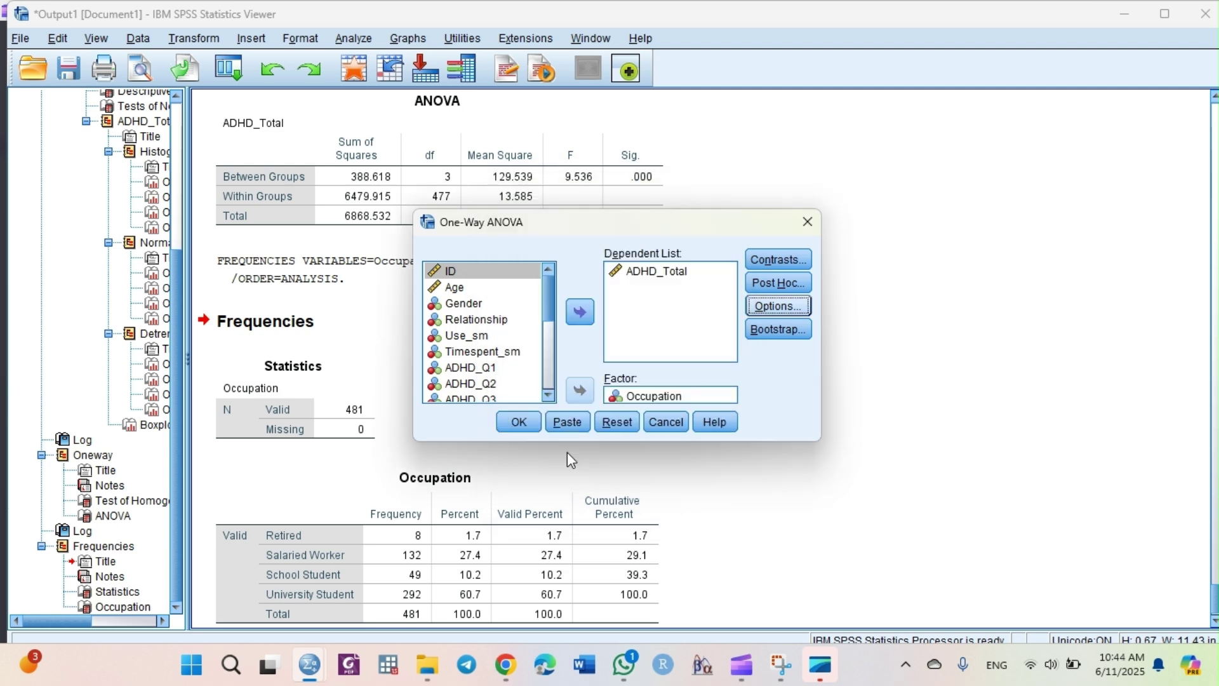
click(518, 420)
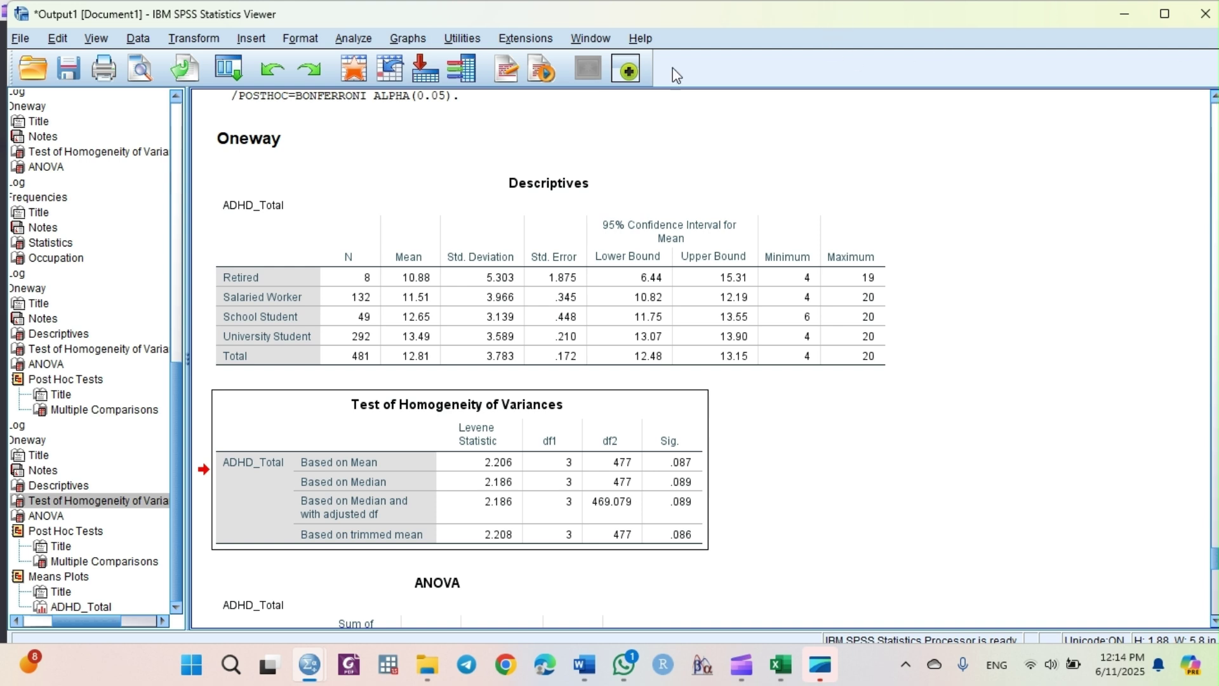
Step: Examine the Oneway descriptives, the Levene and ANOVA tables, and the Bonferroni multiple comparisons of ADHD_Total between occupations
click(390, 254)
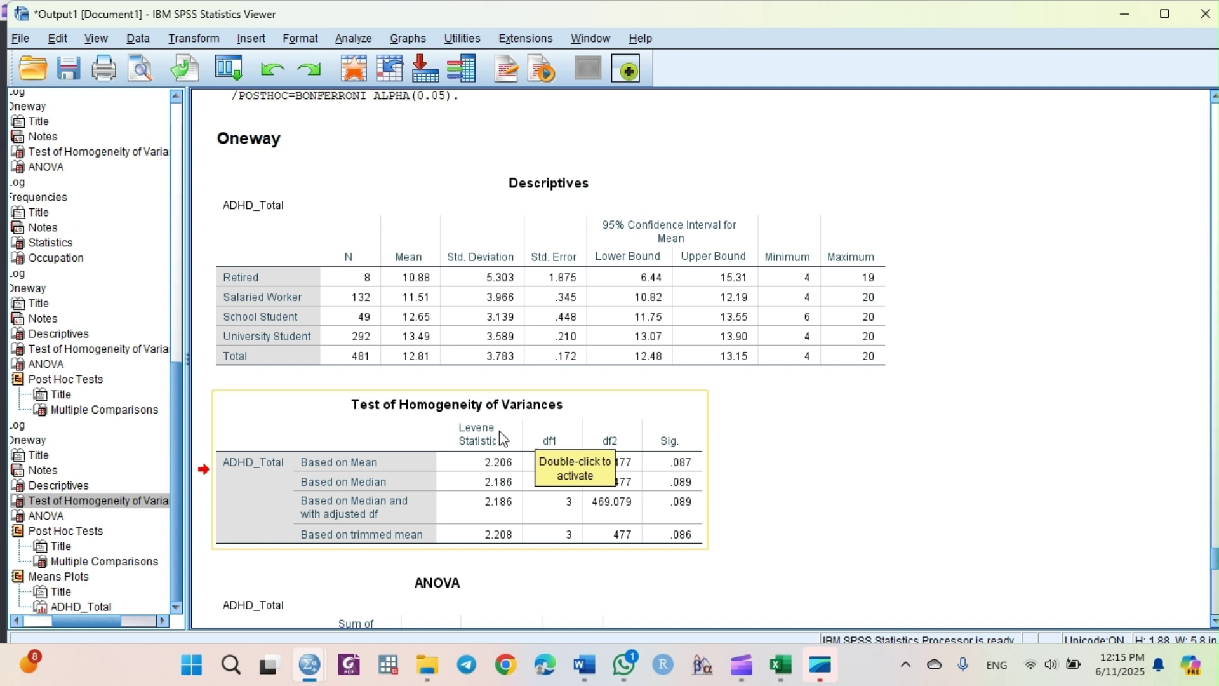
click(681, 398)
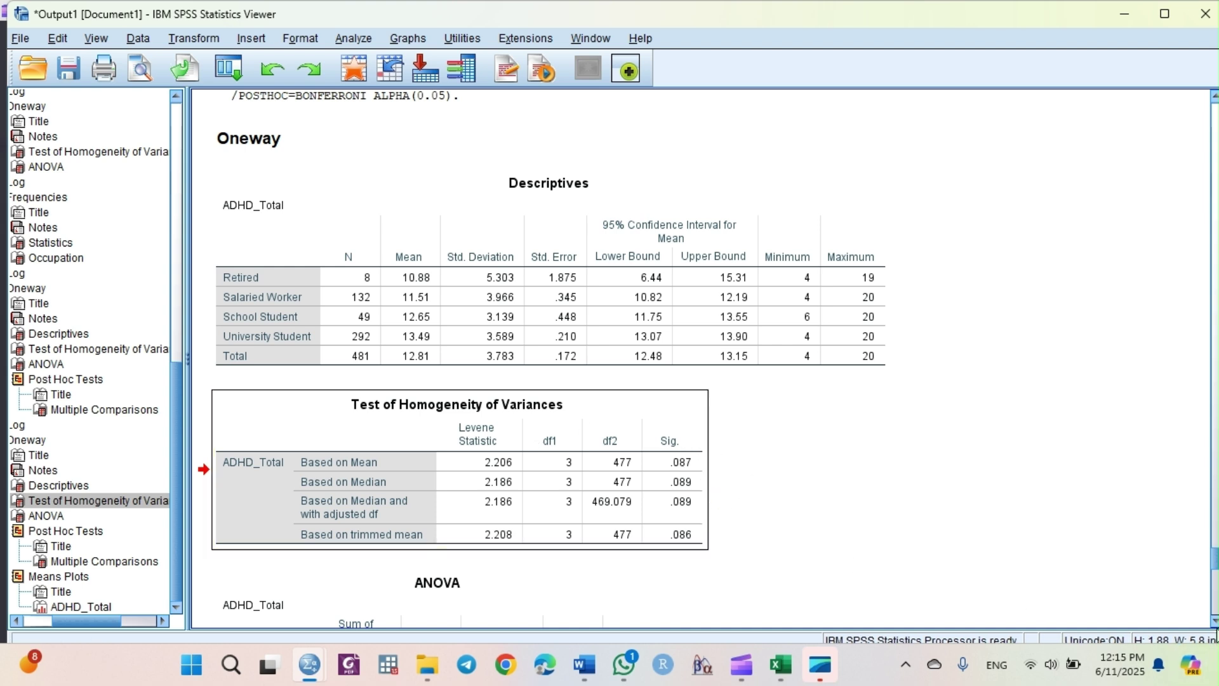
click(1214, 621)
click(1215, 621)
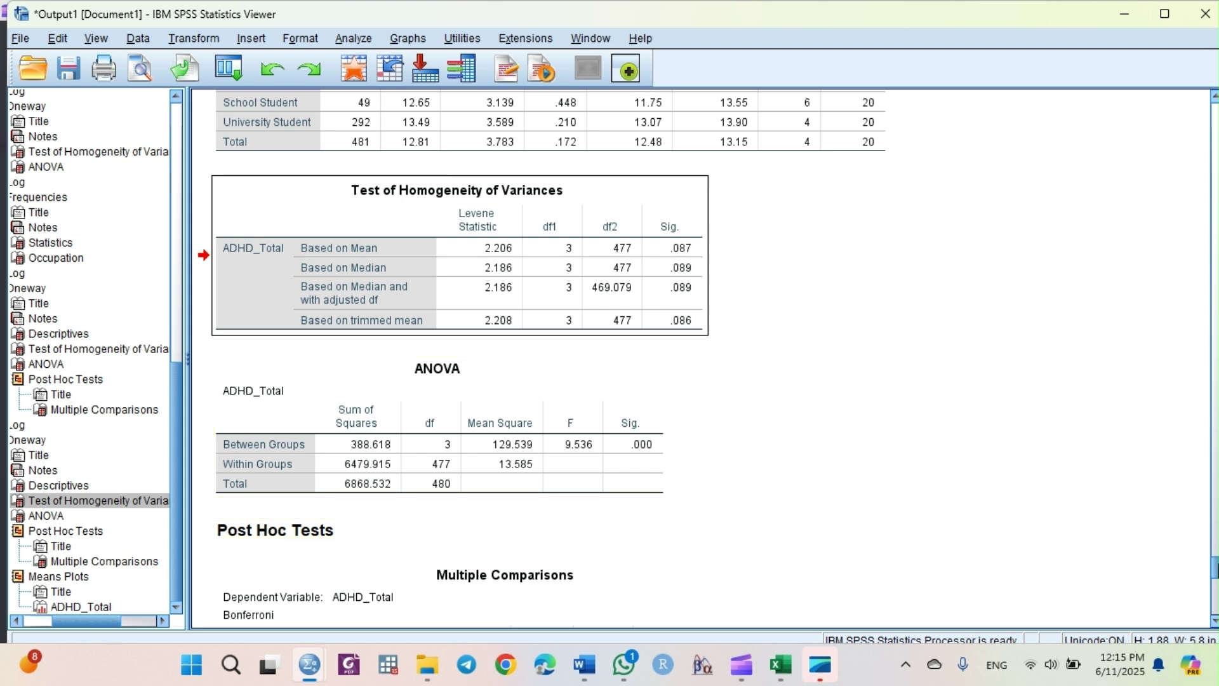
drag(1215, 571, 1215, 583)
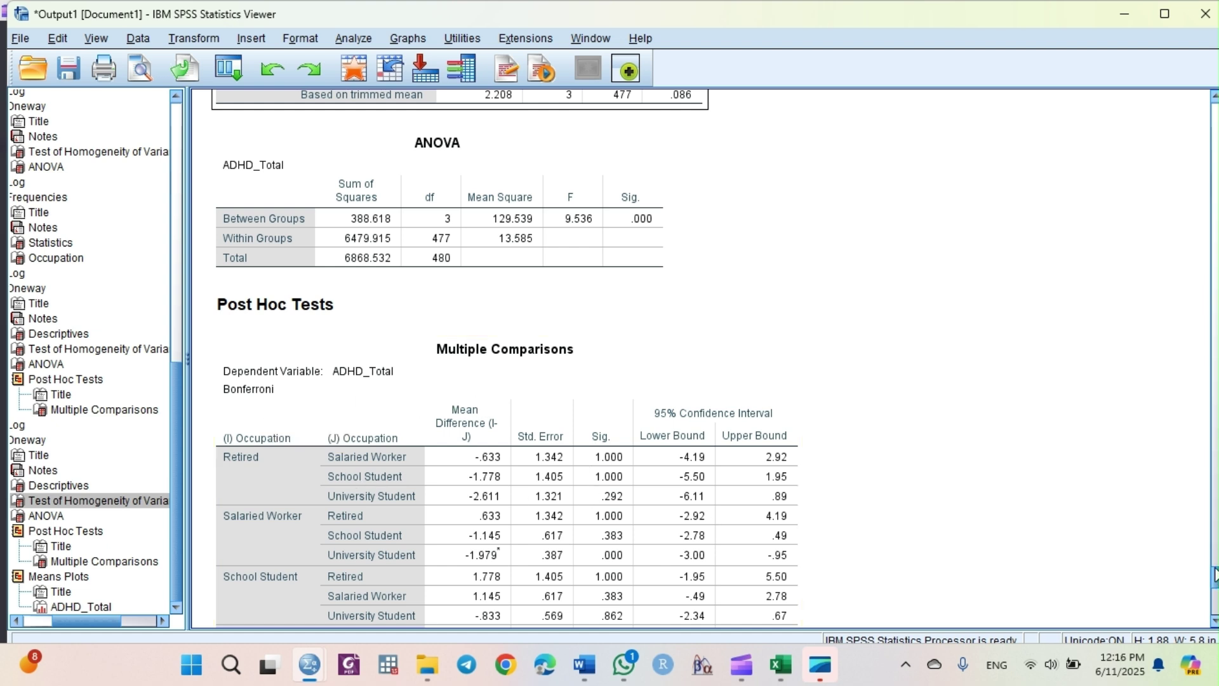
Step: Examine the full Bonferroni multiple comparisons table and the means plot of ADHD_Total by Occupation
scroll(1214, 575, down, 2)
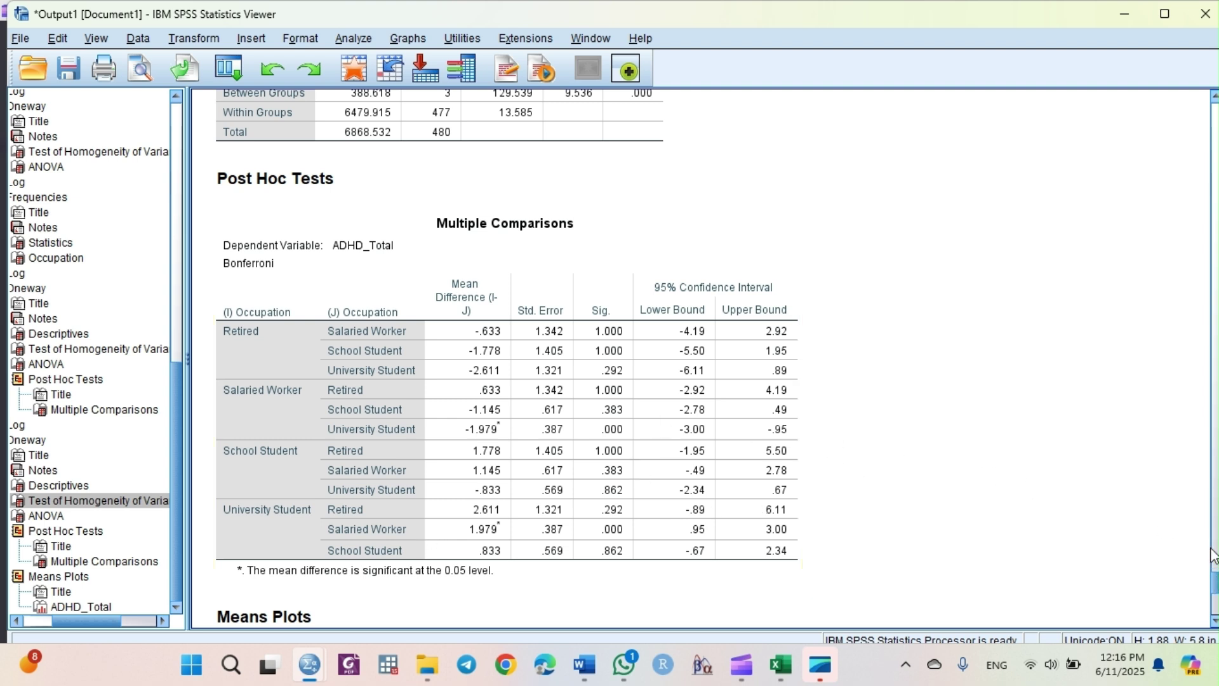
drag(1214, 583, 1214, 606)
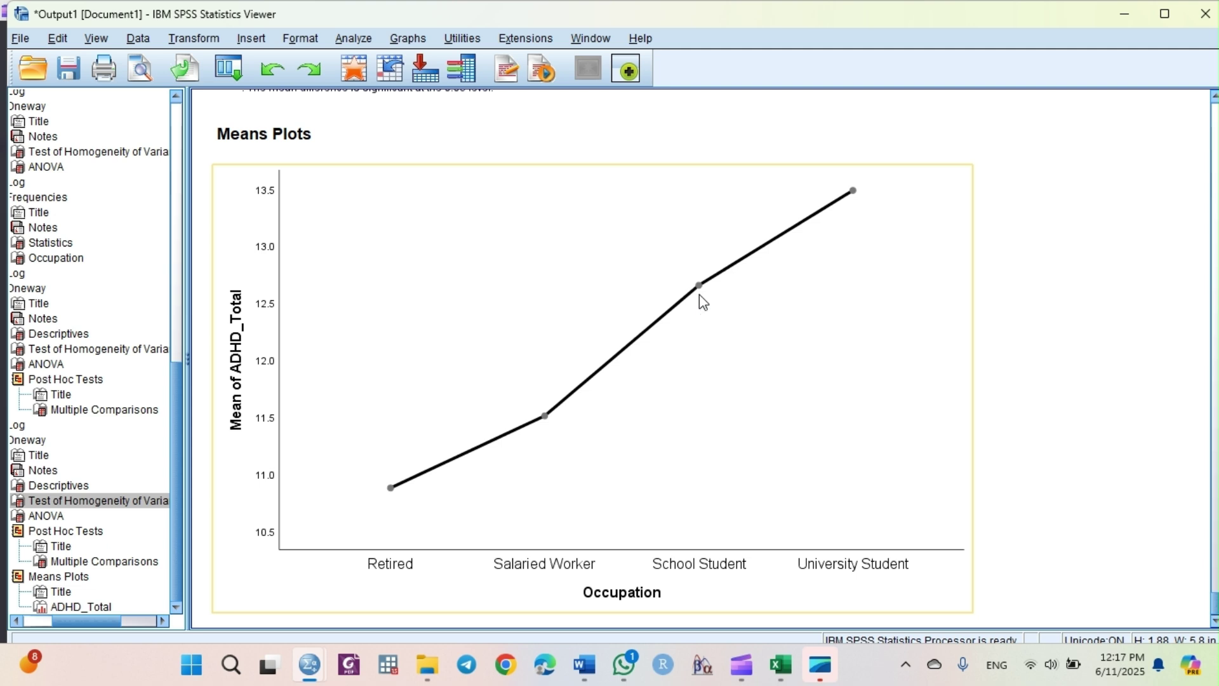
Step: Switch to the Results ANOVA document in Word and review the written results, the ANOVA and pairwise comparison tables, and the means figure
mouse_move(587, 665)
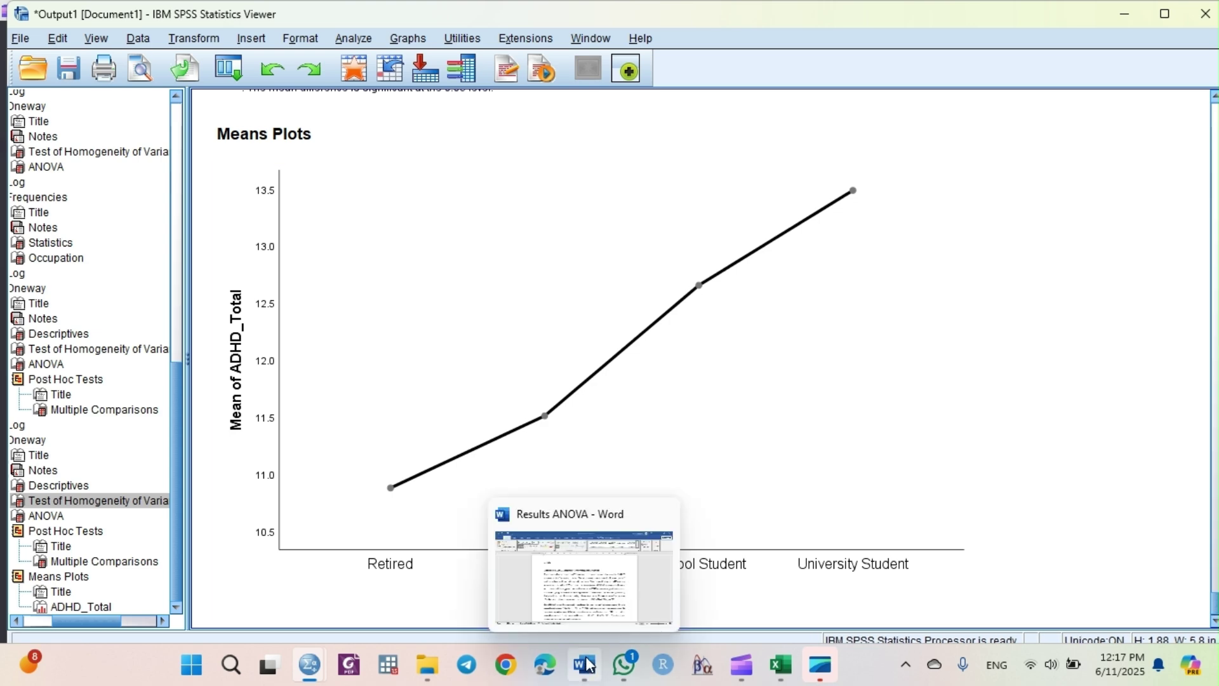
click(576, 605)
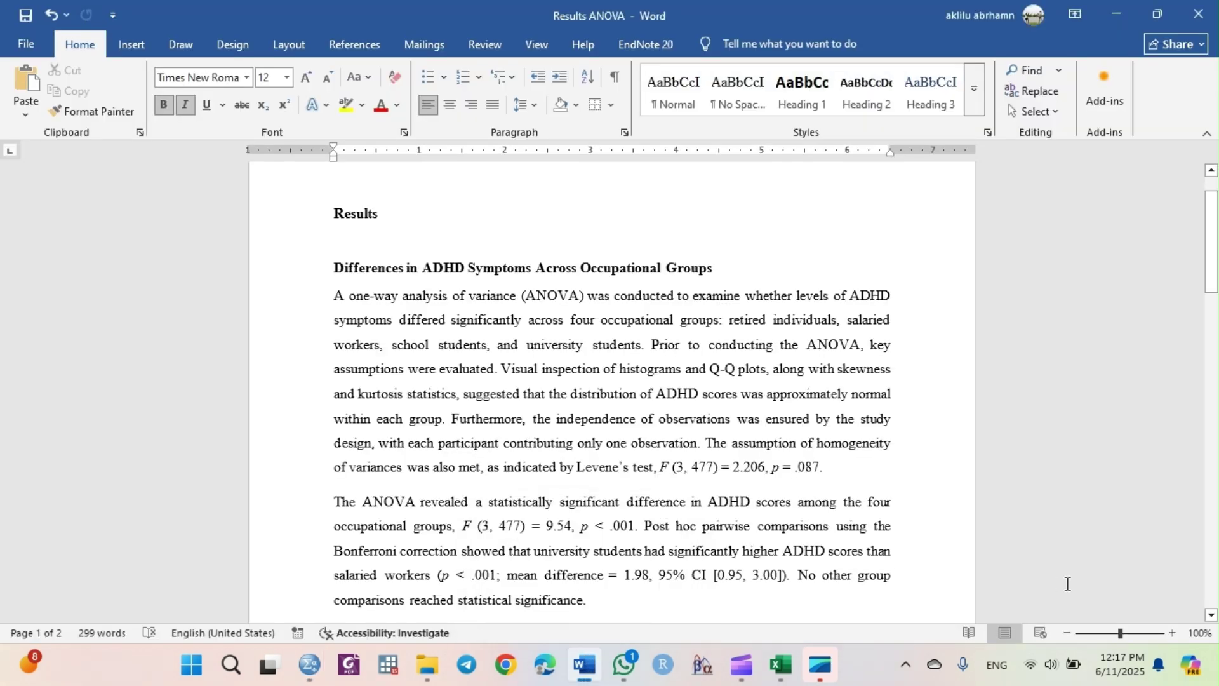
click(1212, 614)
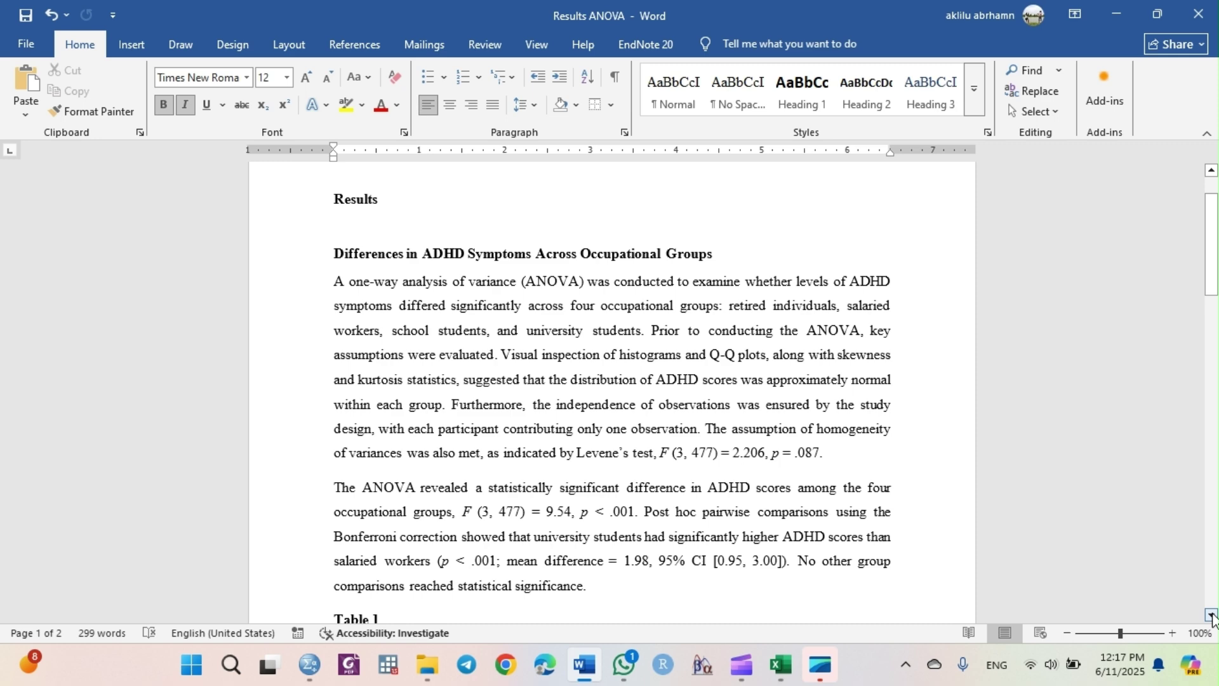
click(1212, 615)
click(1212, 615)
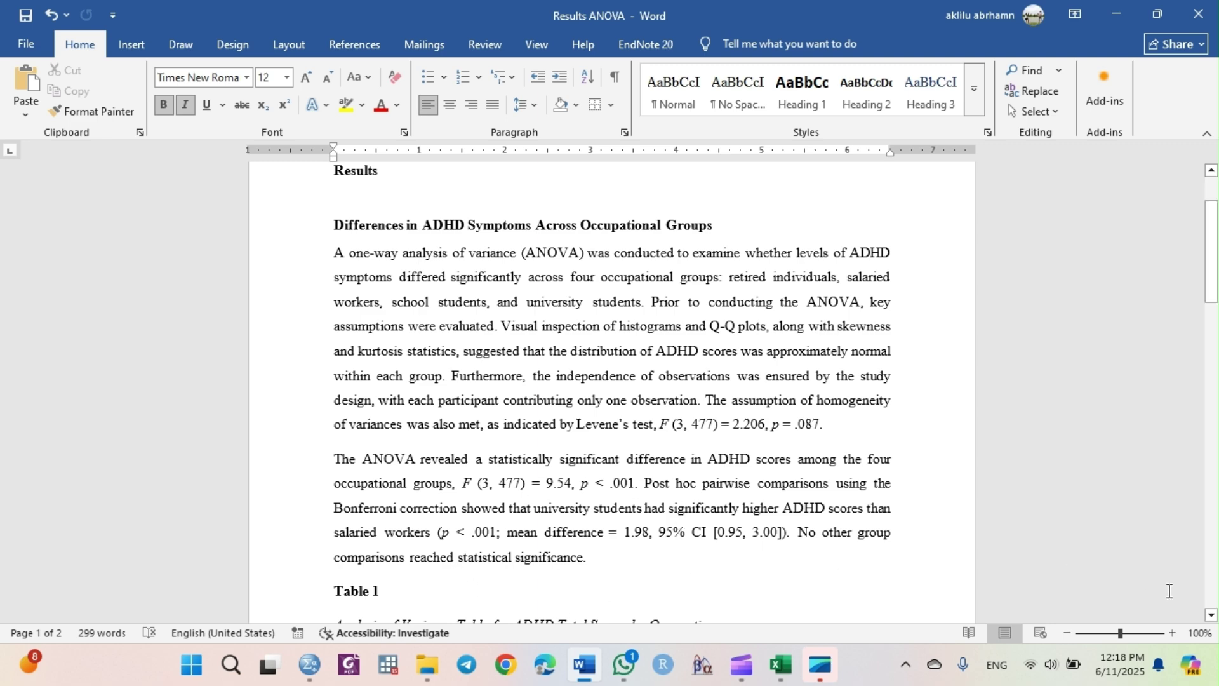
click(1211, 615)
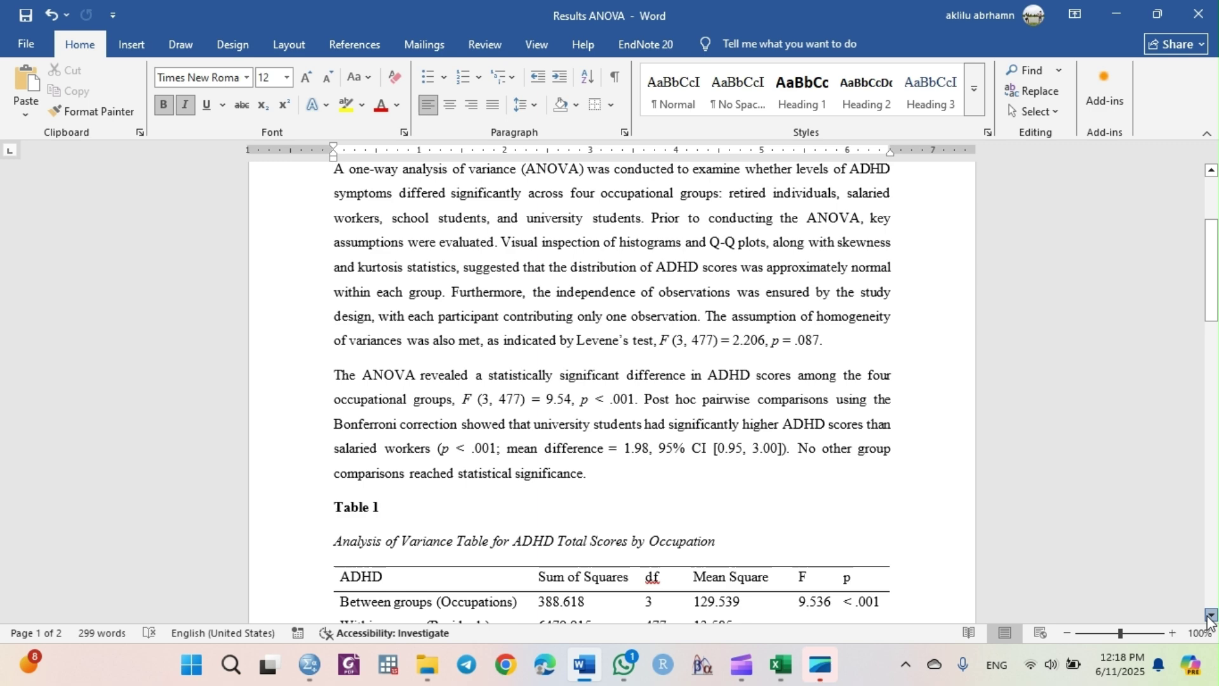
drag(1211, 615, 1211, 615)
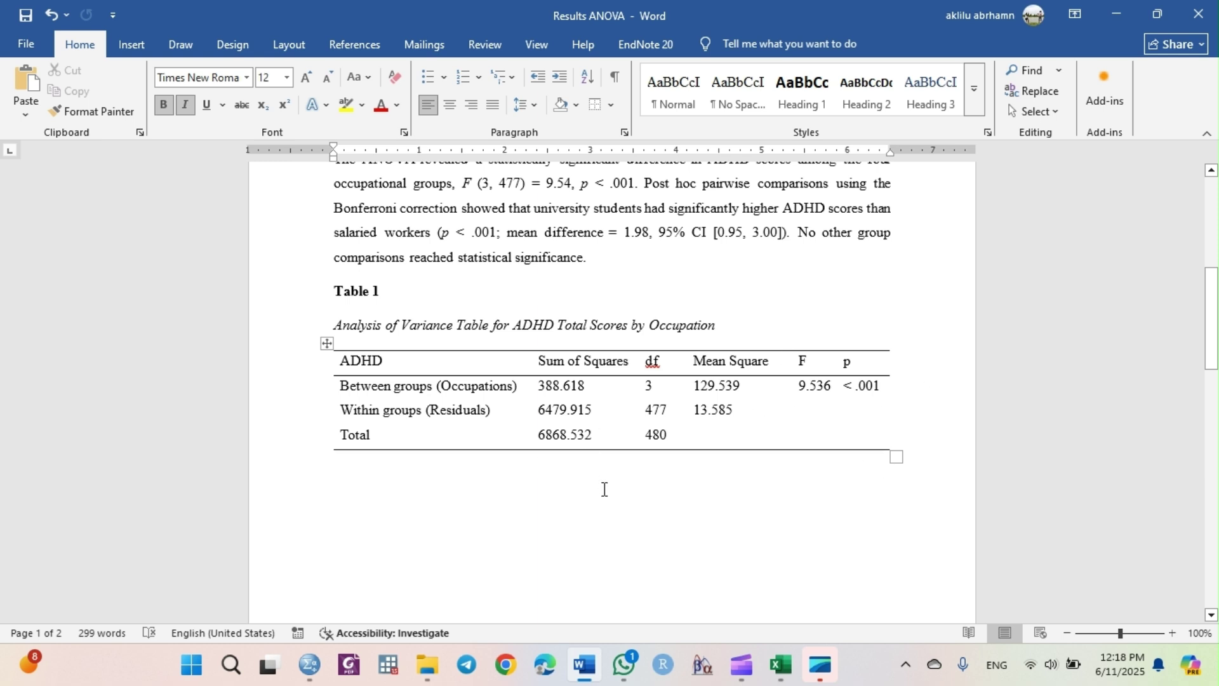
drag(1211, 614, 1211, 615)
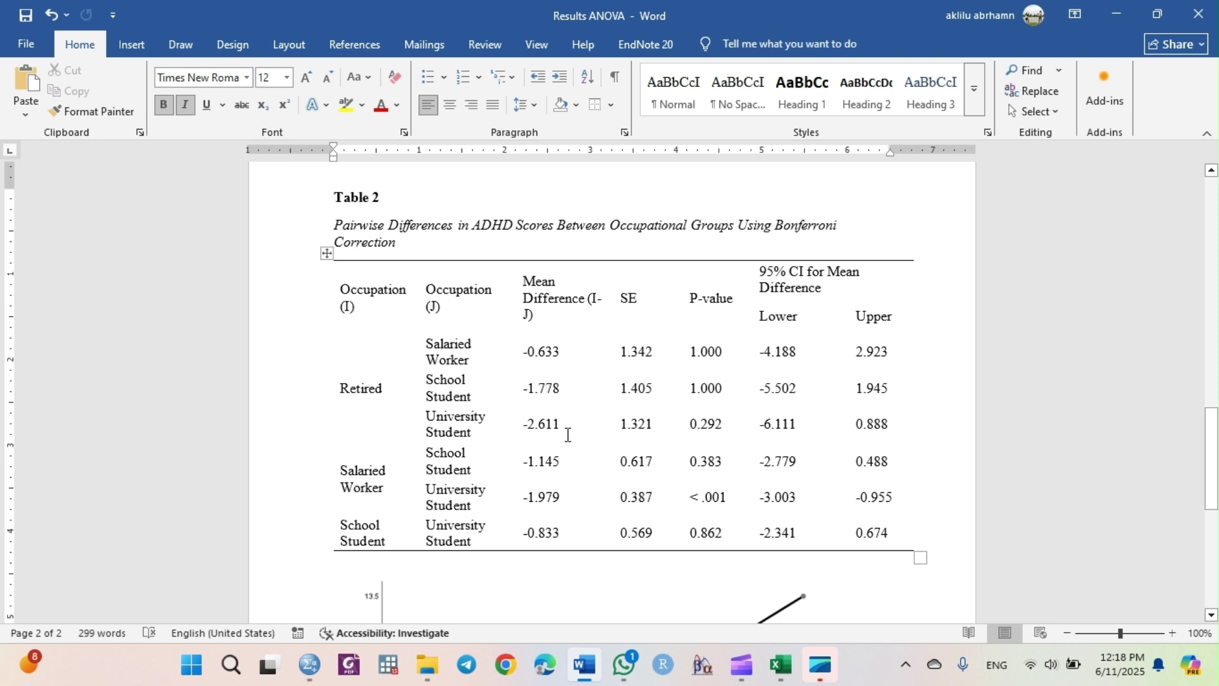
drag(1211, 615, 1211, 614)
click(1211, 615)
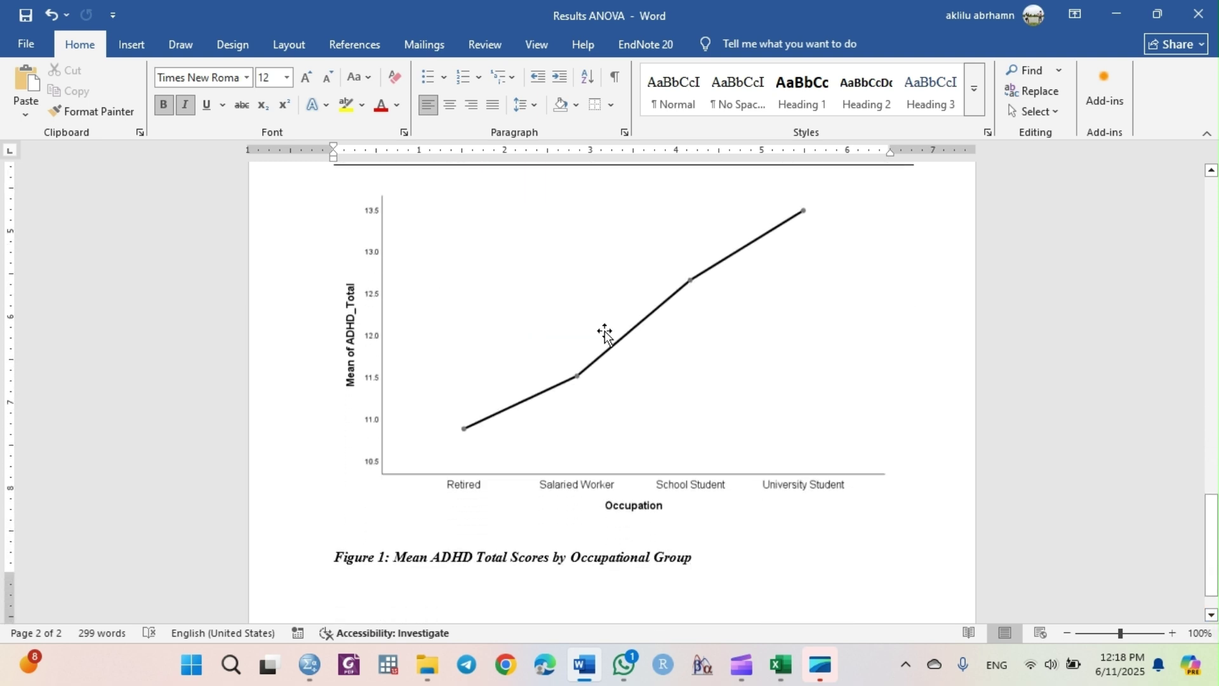